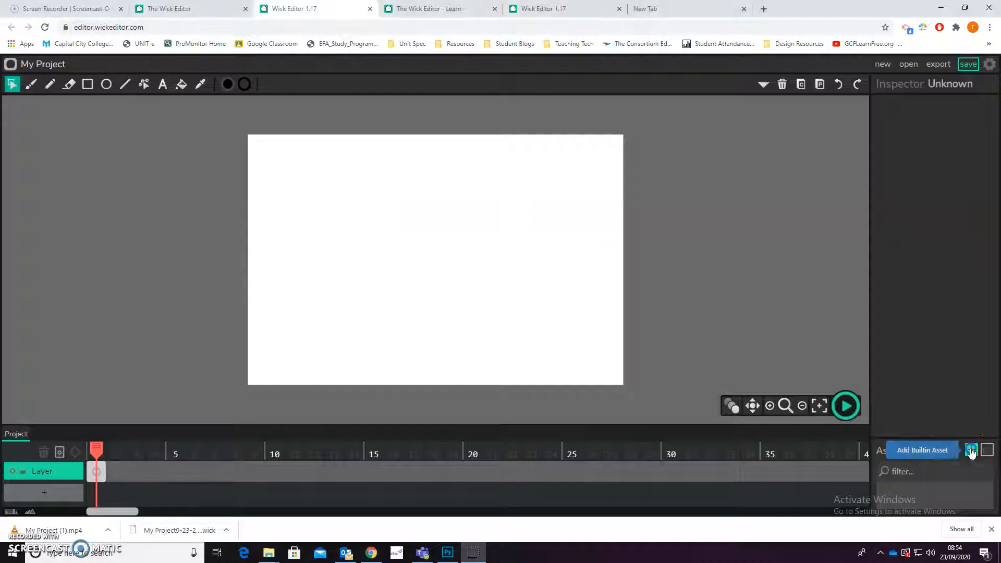
Look through the clips offered in the built-in asset library, and close it
left_click(986, 450)
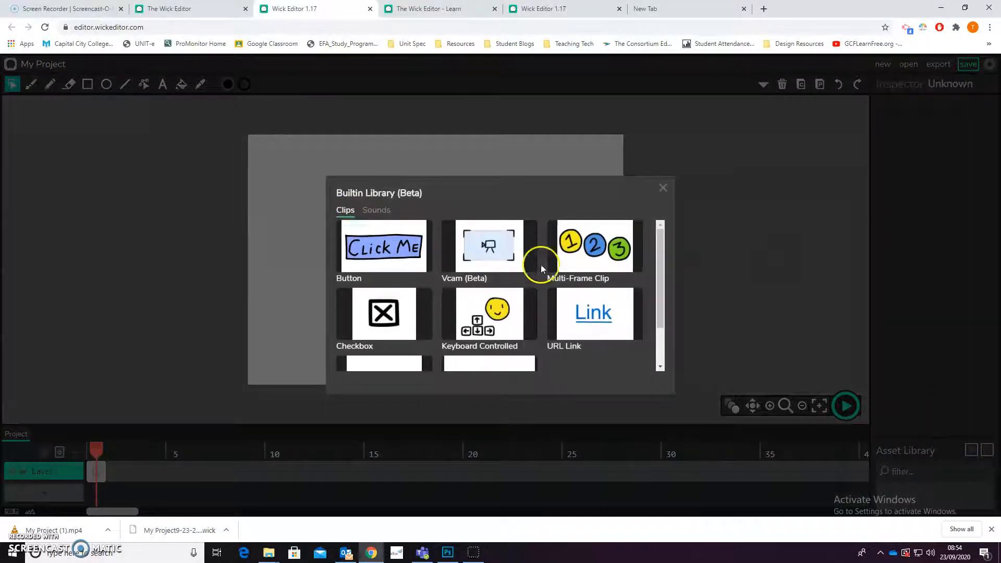
scroll(579, 291, "down", 1)
scroll(594, 318, "up", 1)
left_click(662, 189)
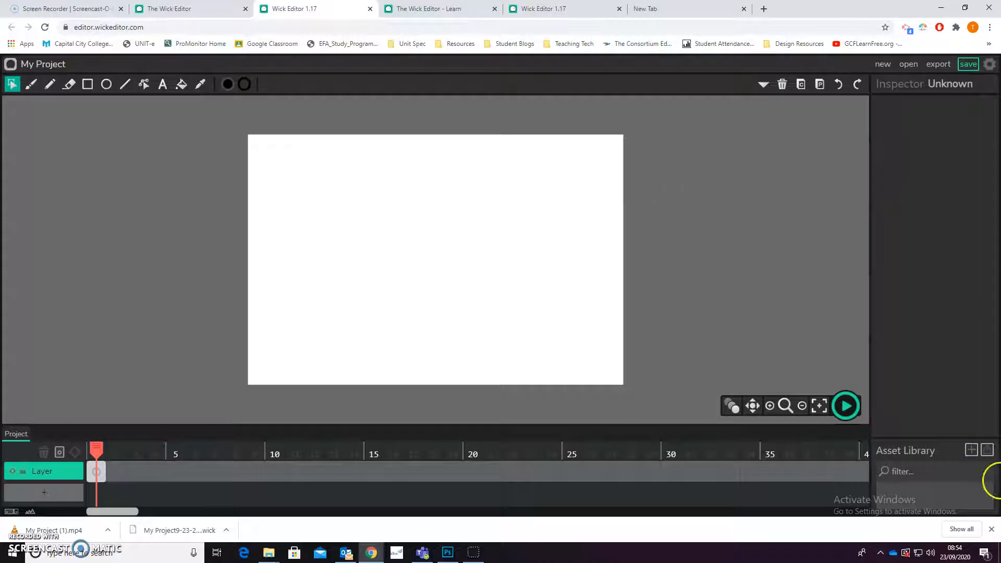
Import the images car and Side Scroll for Driving from the H:\Animation\Car folder as assets
left_click(986, 449)
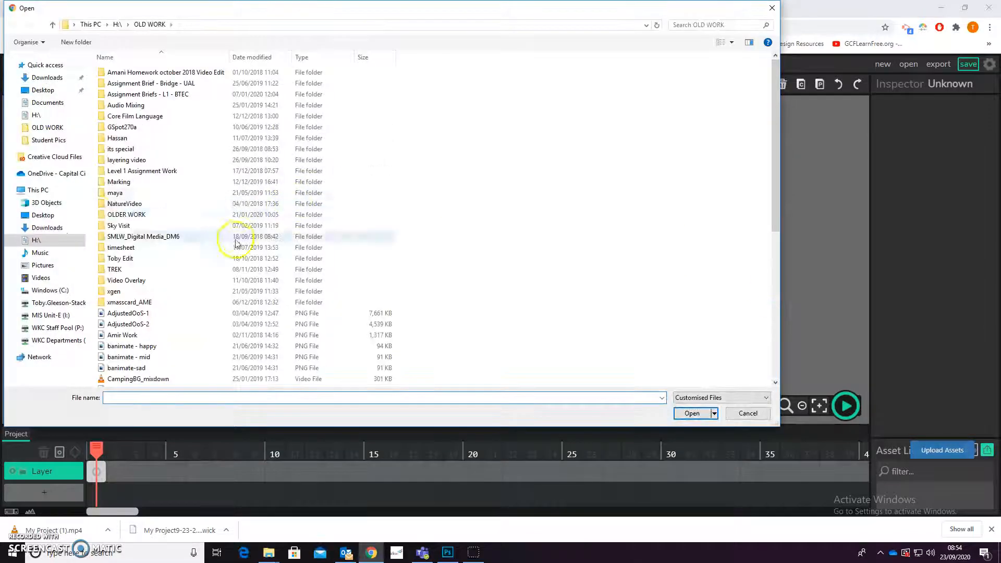
left_click(36, 240)
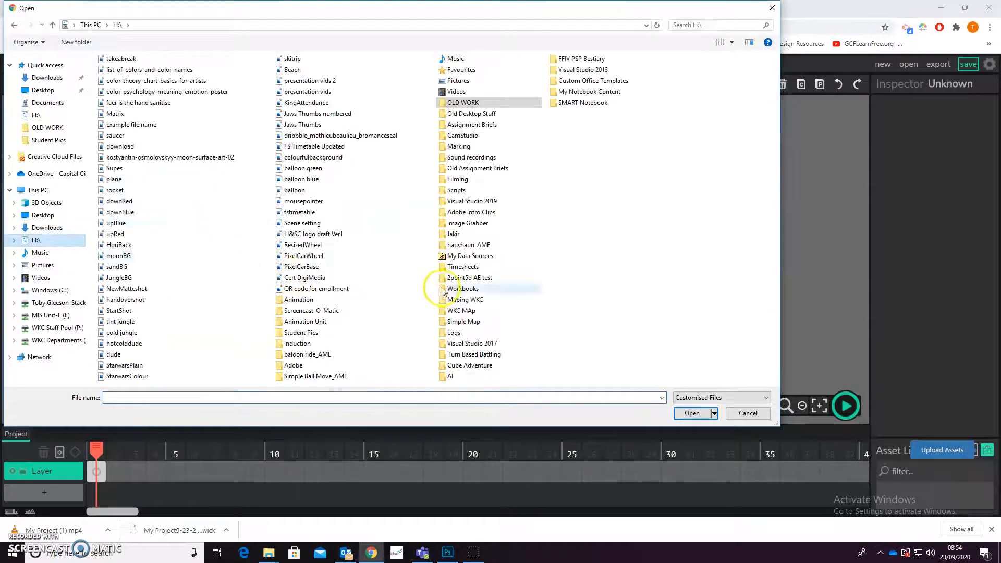
double_click(278, 302)
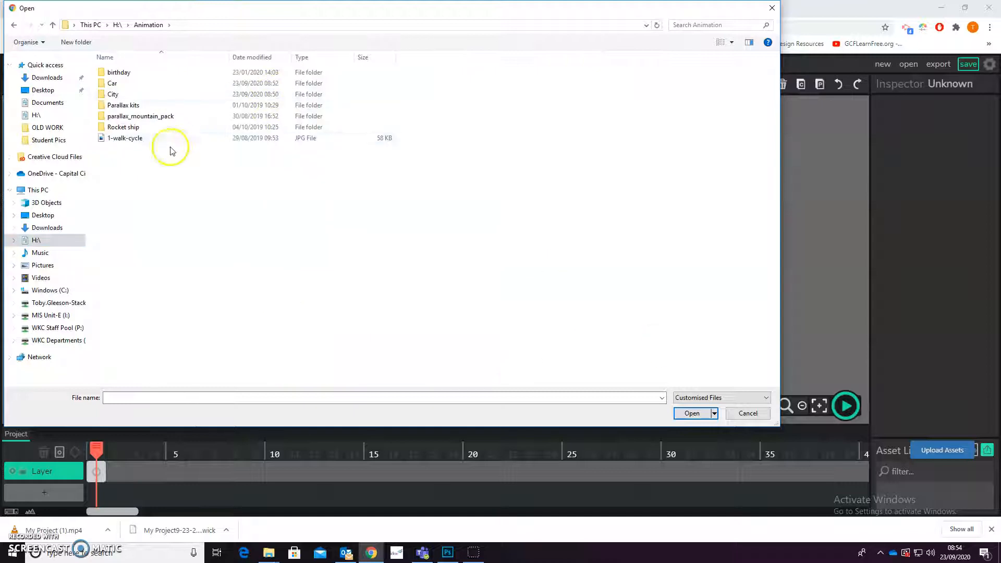
double_click(134, 85)
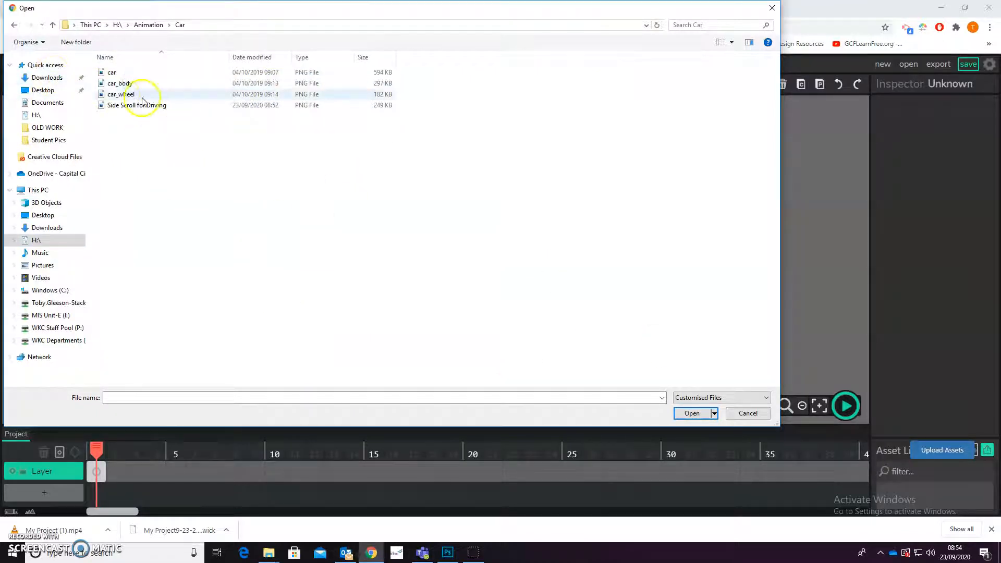
left_click(115, 73)
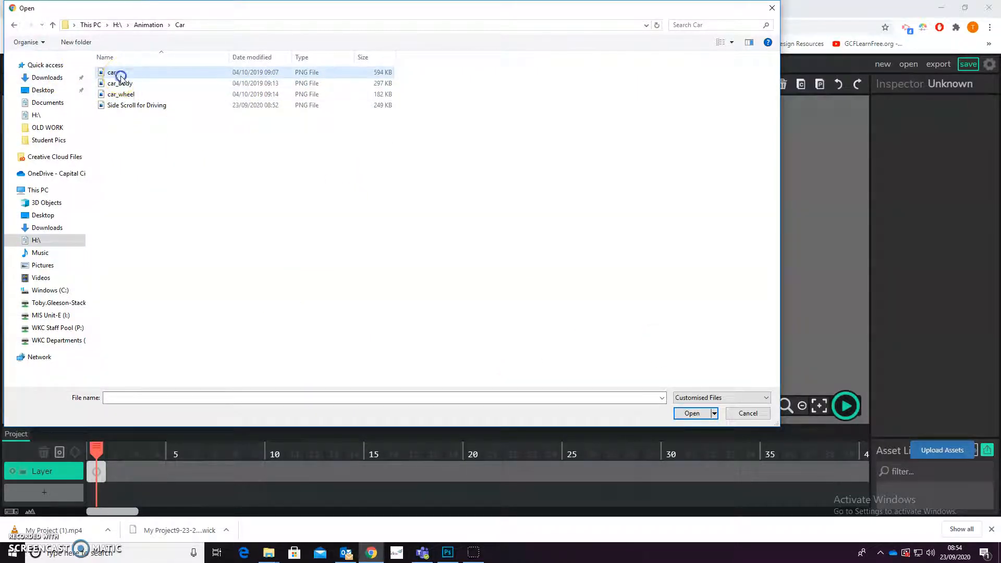
left_click(147, 105, "ctrl")
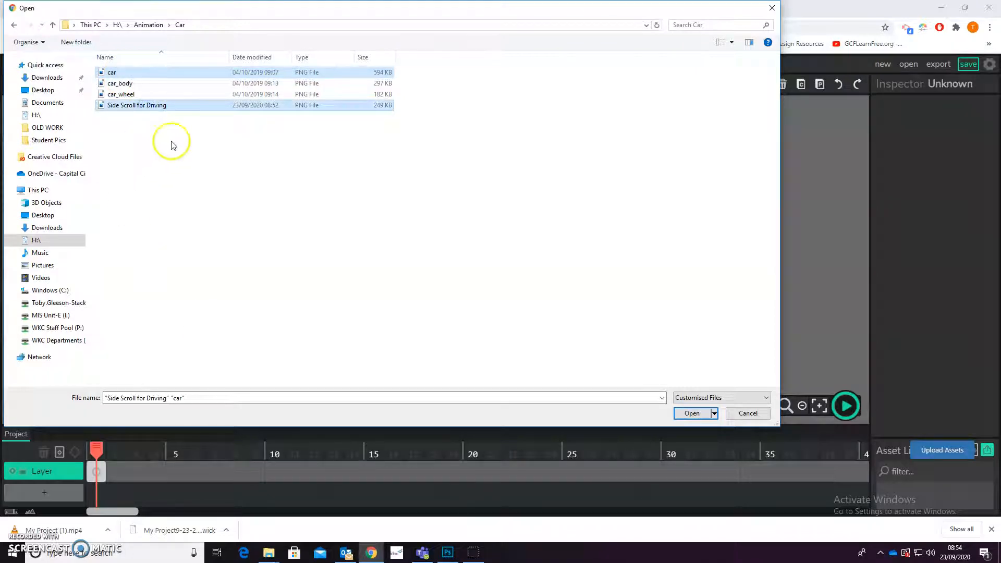
left_click(693, 413)
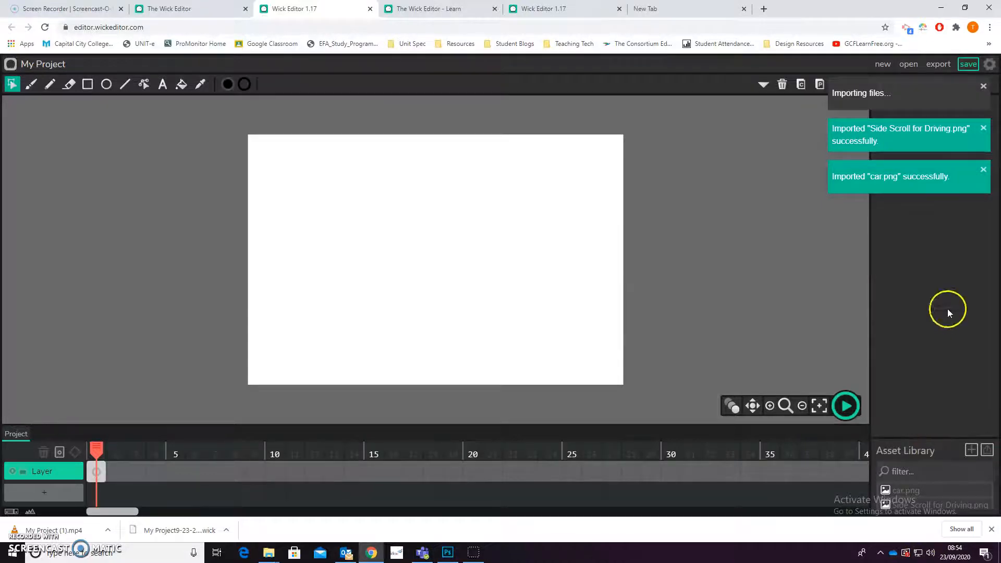
Place the Side Scroll for Driving image on the canvas and move its left edge to the canvas's left edge
left_click_drag(945, 439, 956, 324)
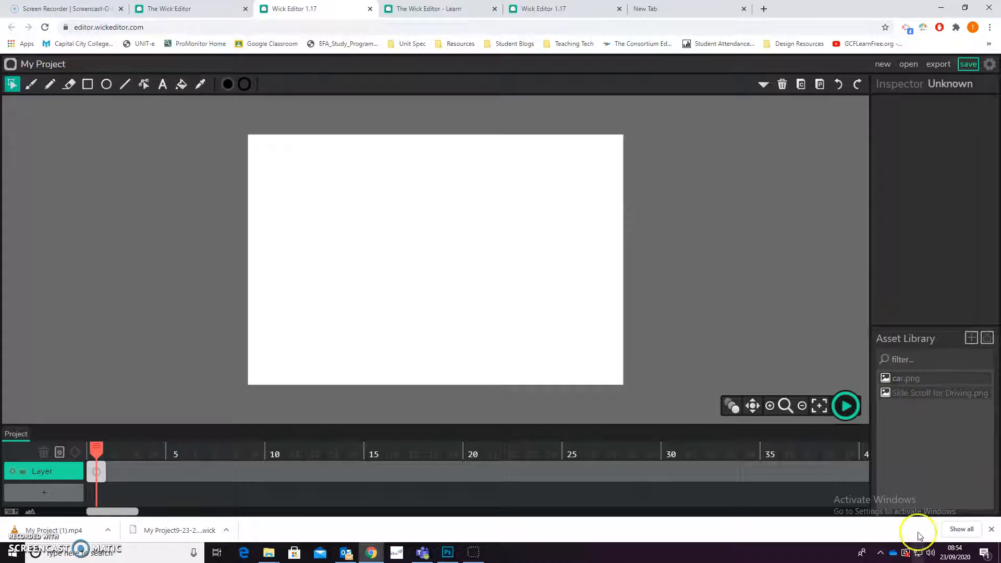
left_click_drag(891, 392, 370, 286)
left_click(505, 230)
left_click_drag(505, 230, 384, 123)
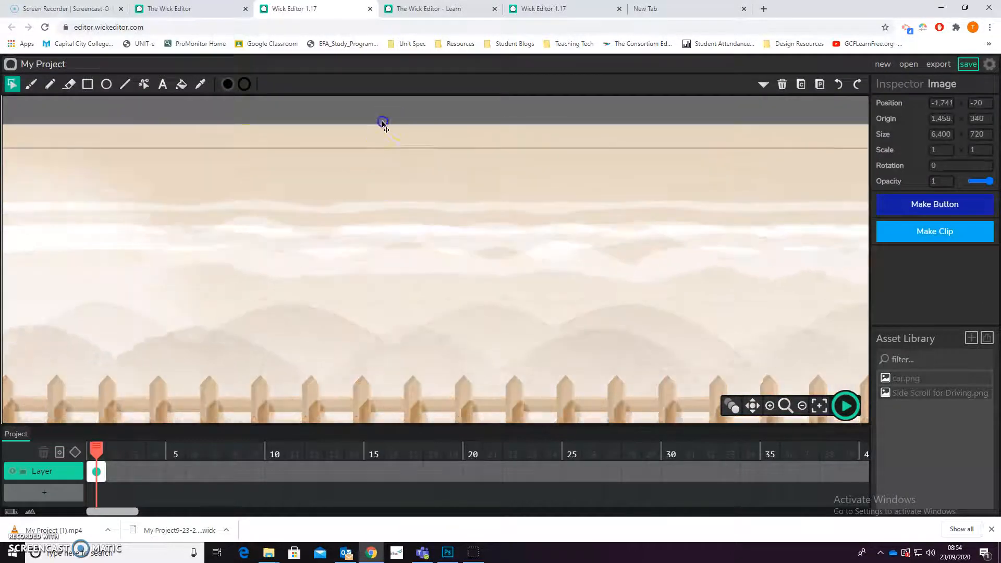
left_click(802, 406)
left_click(803, 406)
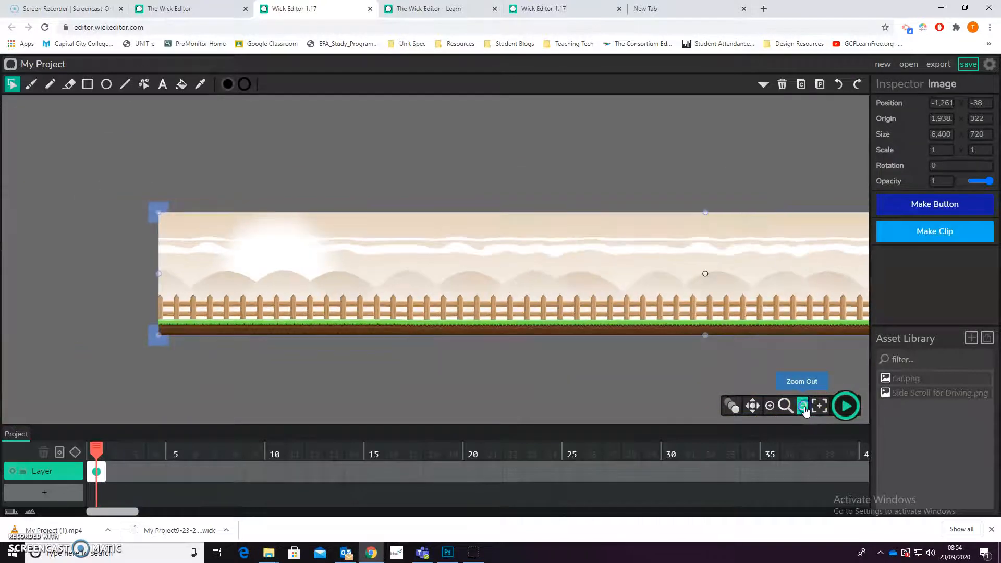
left_click_drag(224, 239, 412, 282)
left_click_drag(486, 261, 432, 222)
left_click_drag(524, 225, 513, 223)
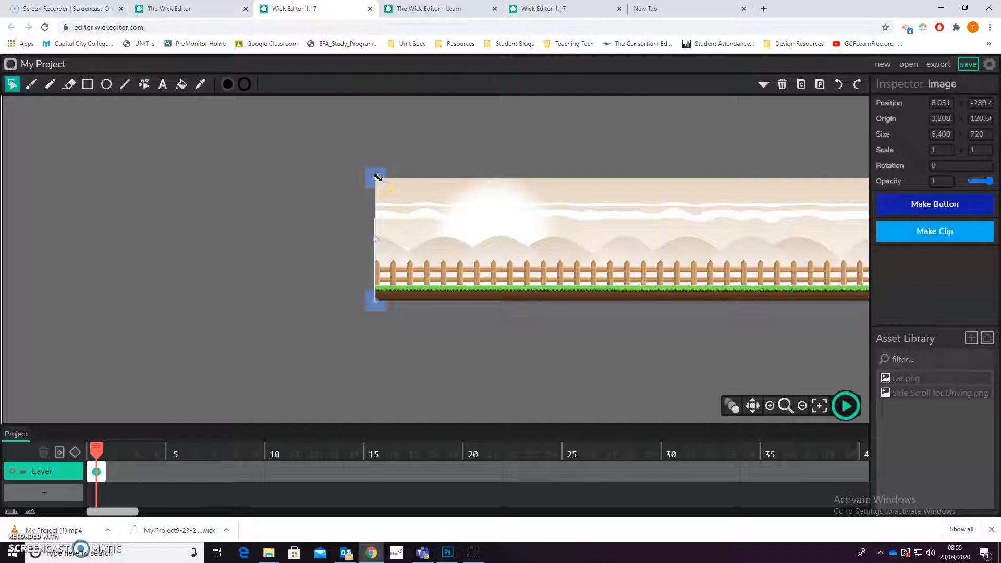
Scale the background image down to about 0.68 and line it up with the canvas's left edge and height
left_click_drag(377, 179, 570, 286)
left_click_drag(610, 233, 426, 255)
left_click(375, 296)
left_click_drag(373, 297, 356, 299)
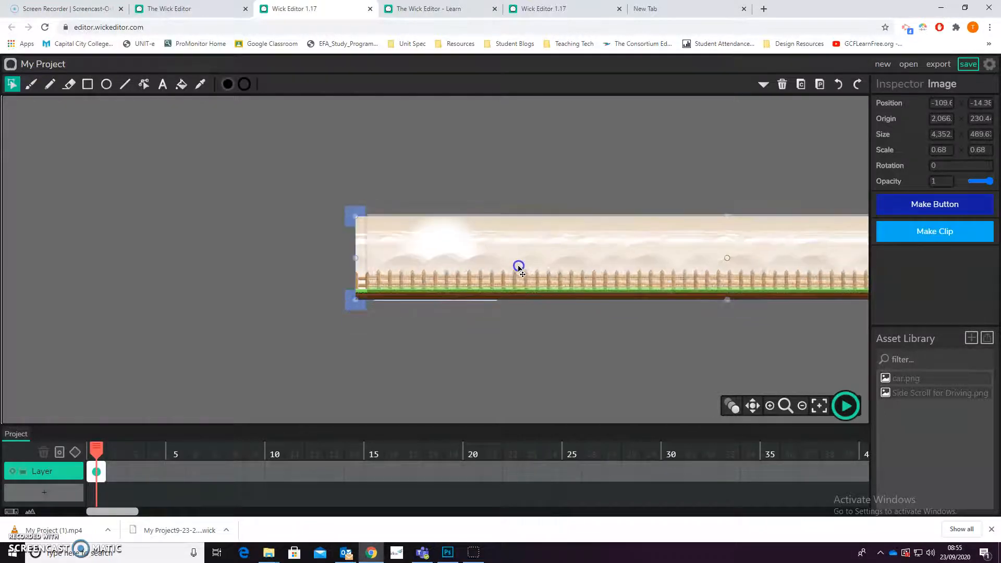
left_click_drag(518, 266, 526, 271)
left_click(491, 339)
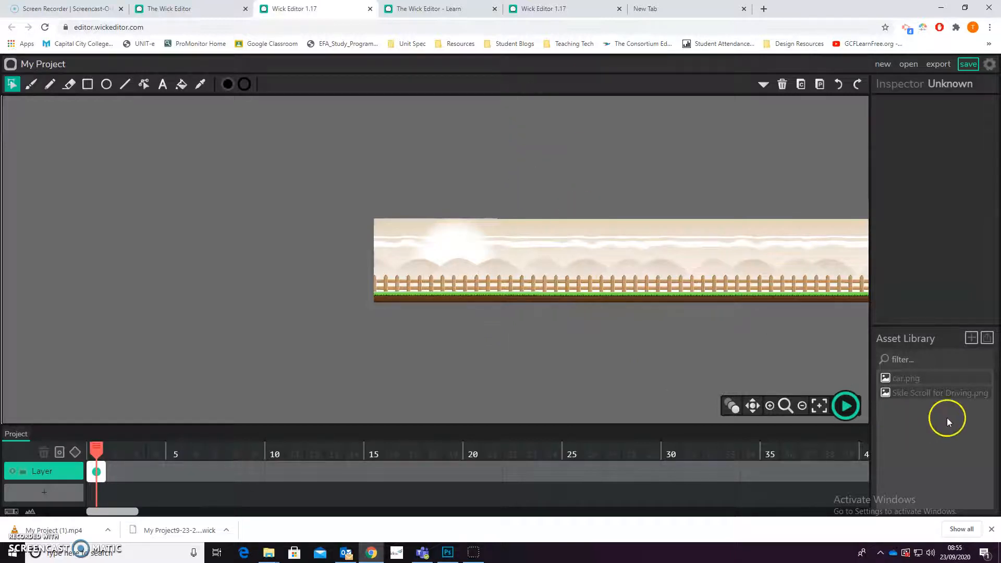
Place car.png on the canvas and scale it down to about 0.129 at the start of the background
left_click_drag(912, 376, 431, 276)
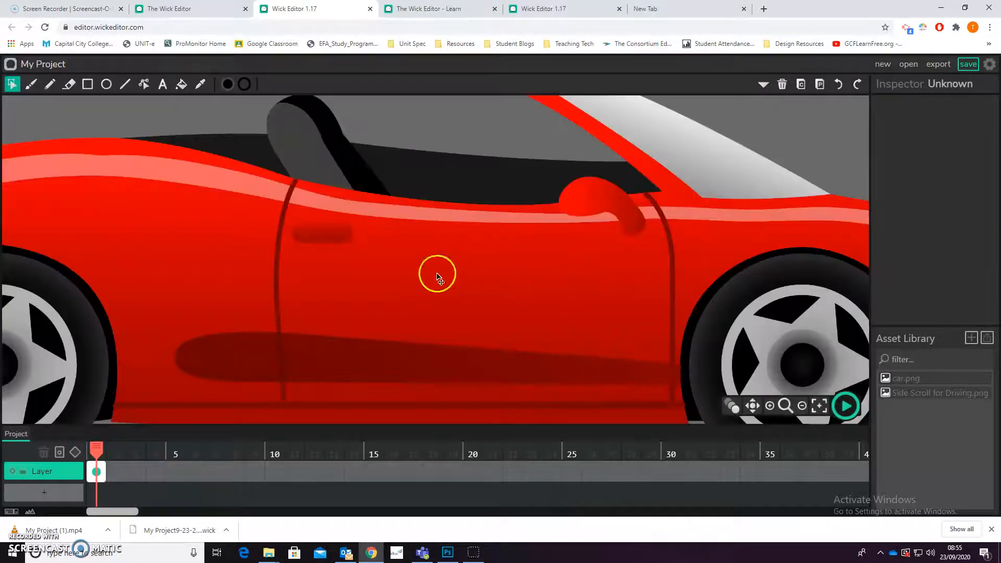
left_click(520, 257)
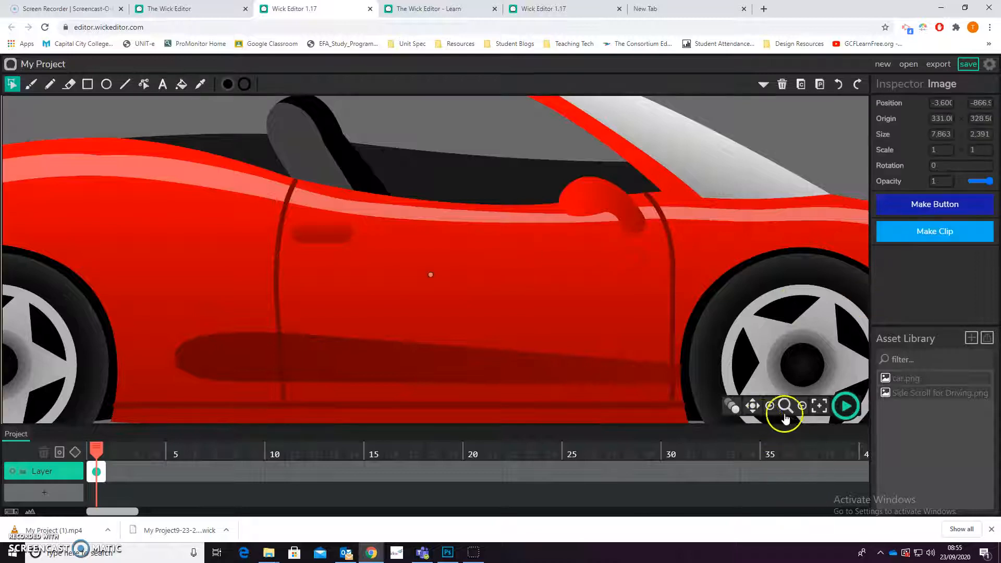
left_click(802, 405)
left_click(801, 405)
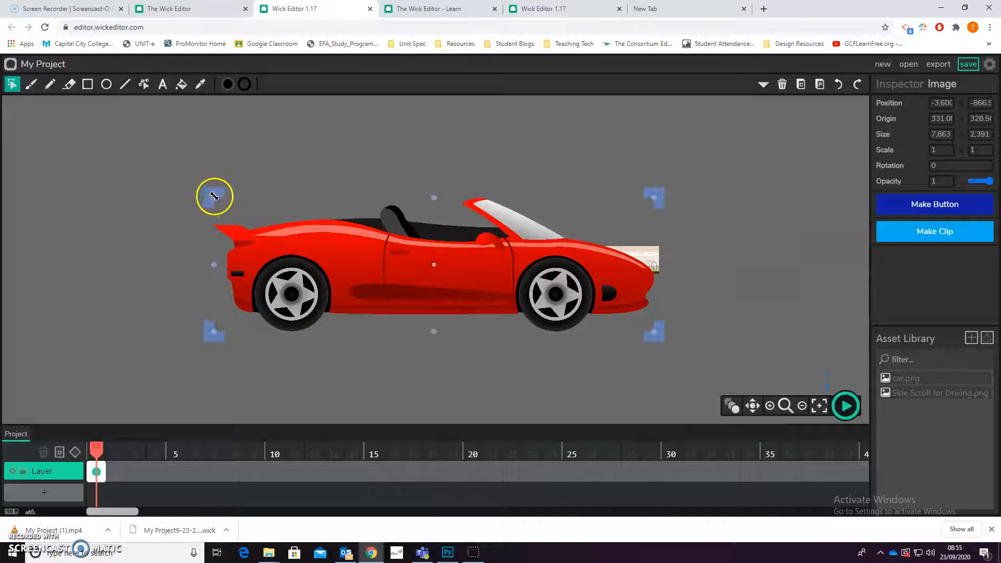
left_click_drag(214, 195, 435, 263)
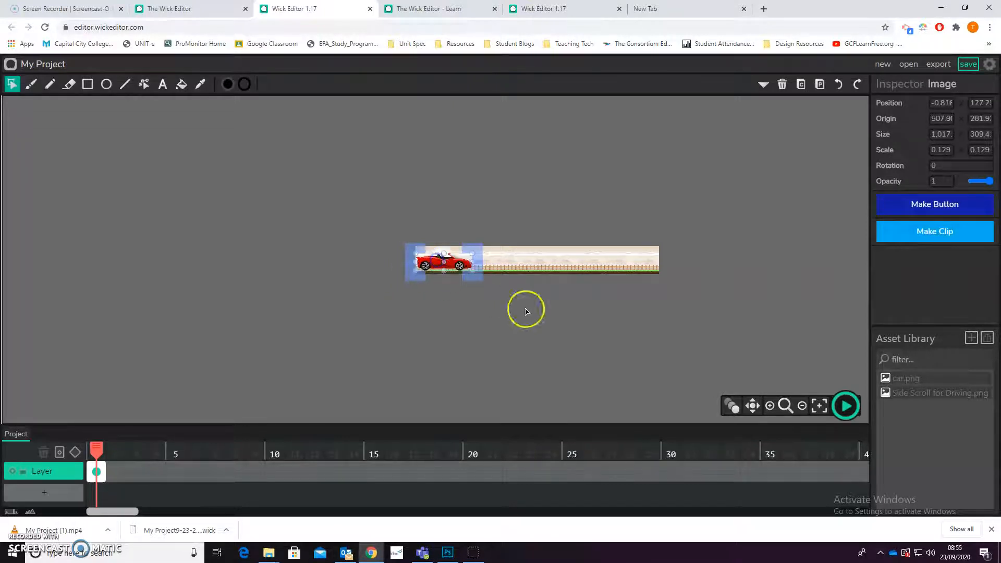
left_click(525, 309)
Cut the car from the background's layer and add a second layer stacked above it
left_click(453, 269)
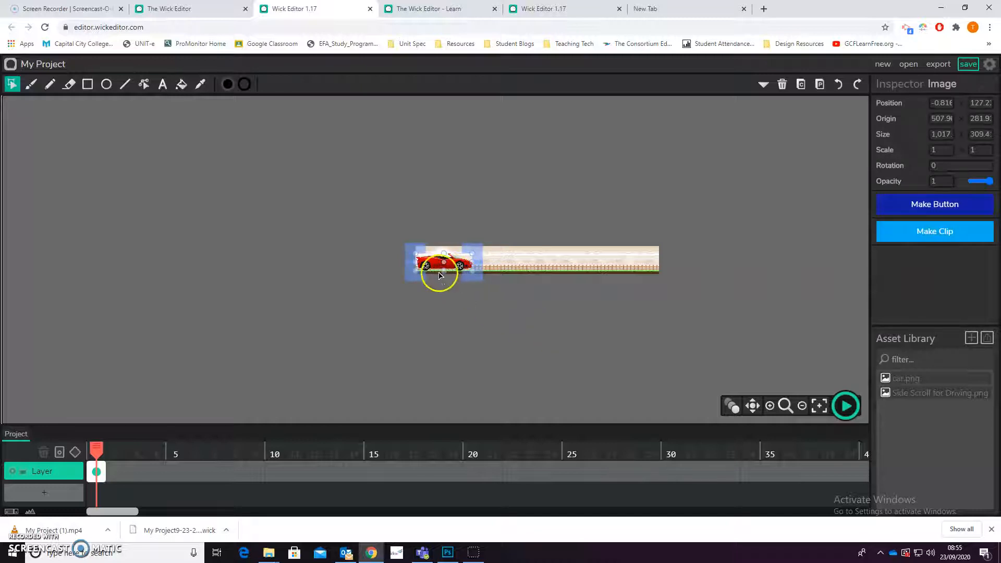
key("Delete")
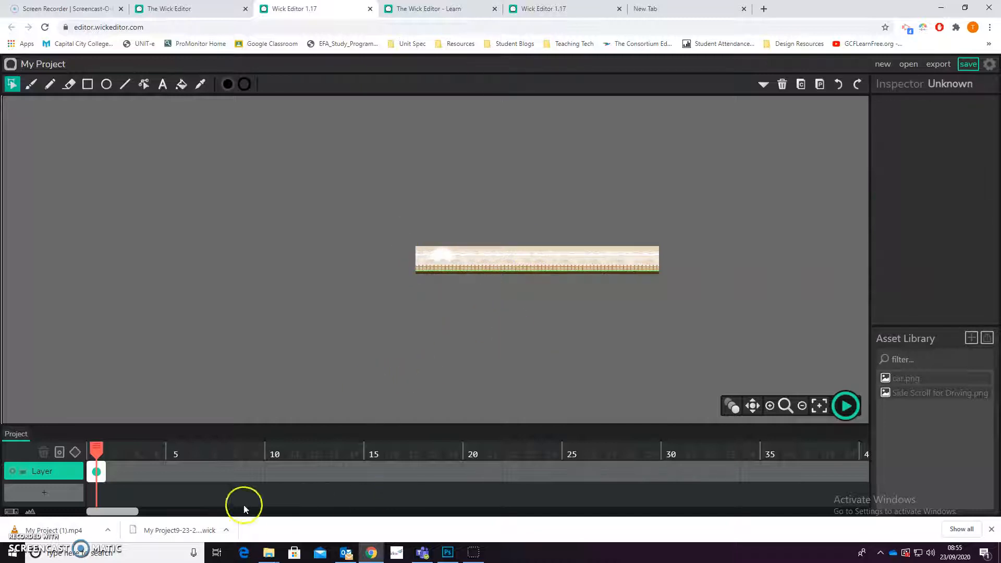
left_click(52, 492)
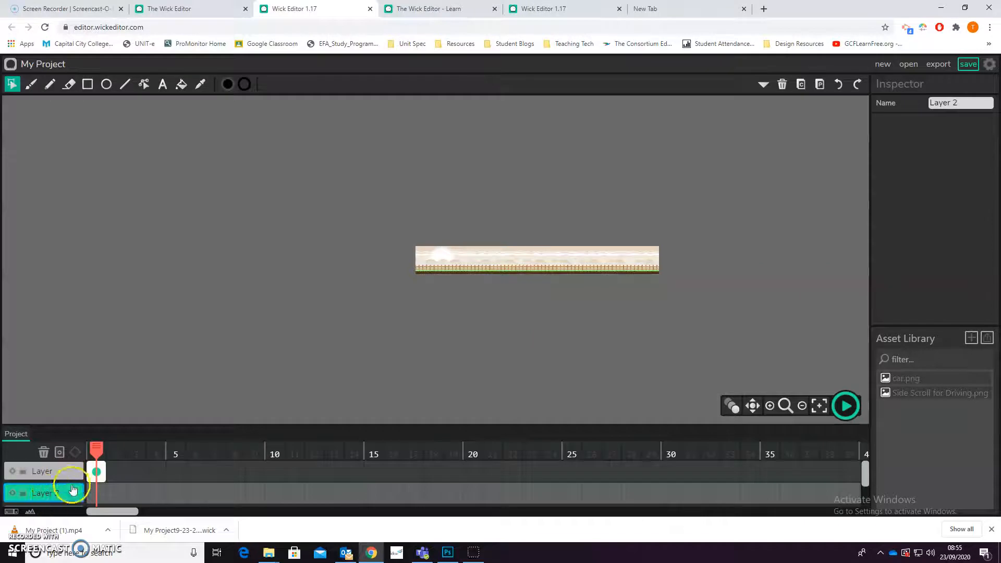
left_click(56, 474)
left_click_drag(49, 490, 56, 506)
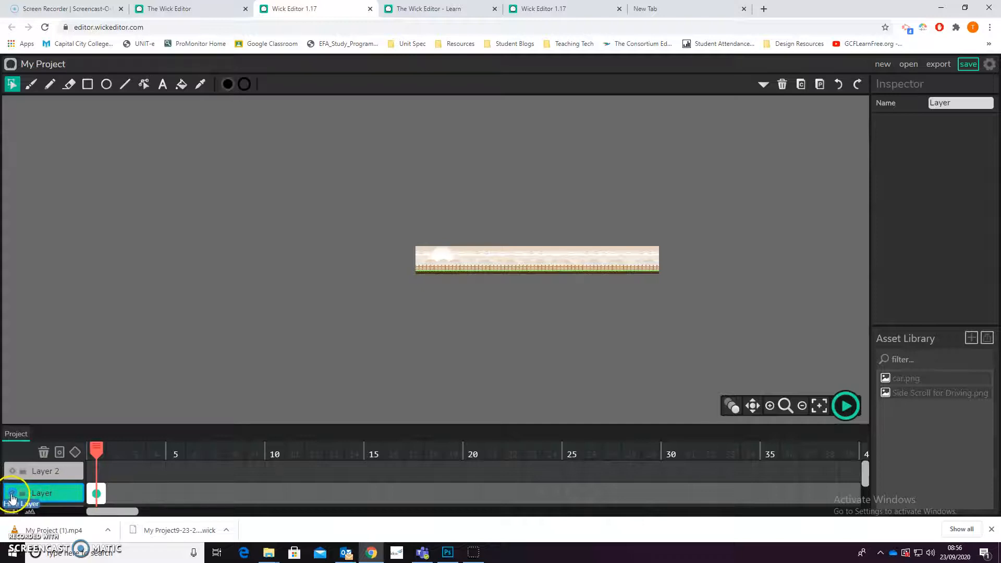
Paste the cut car into frame 1 of Layer 2
left_click(55, 471)
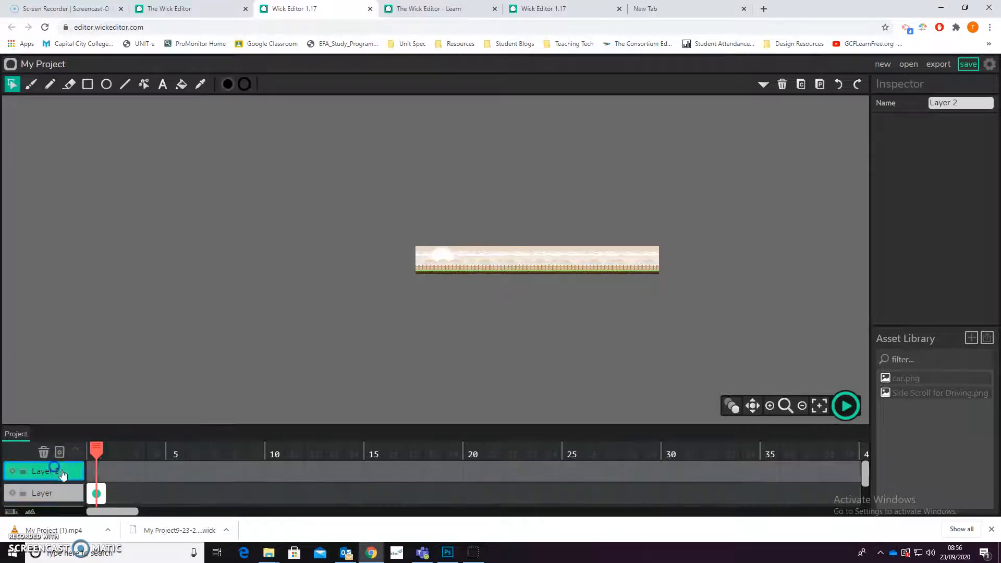
left_click(95, 471)
left_click_drag(313, 438, 125, 472)
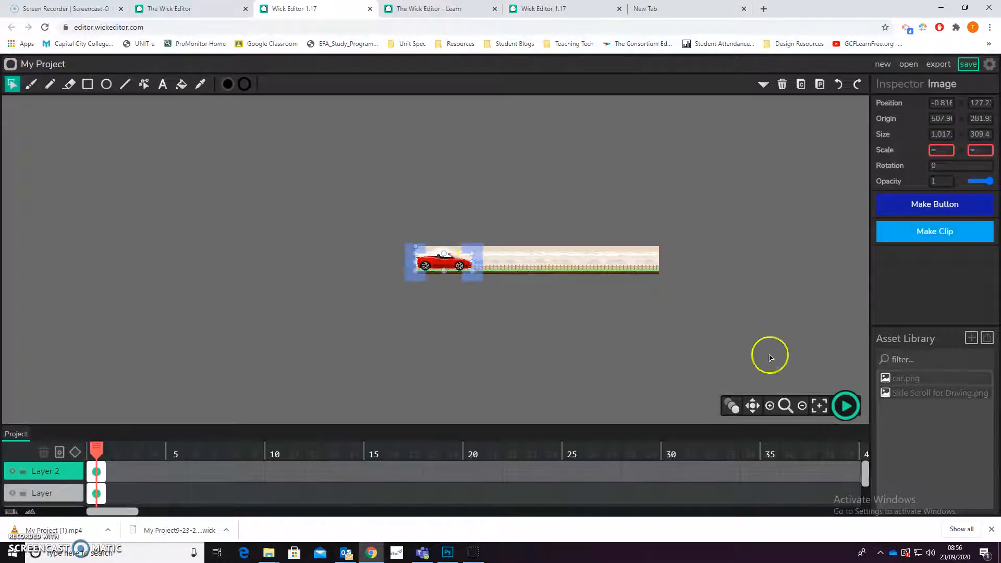
Shrink the car to about 635 by 193 and stand it on the ground at the start of the background
left_click(769, 406)
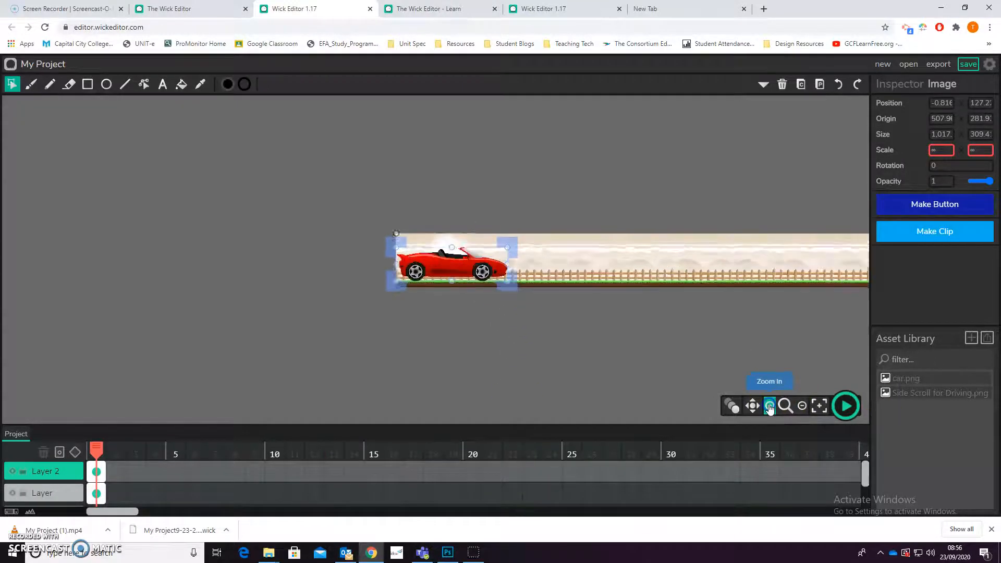
left_click(770, 406)
left_click(769, 406)
left_click(769, 408)
left_click(768, 407)
left_click_drag(608, 230, 482, 294)
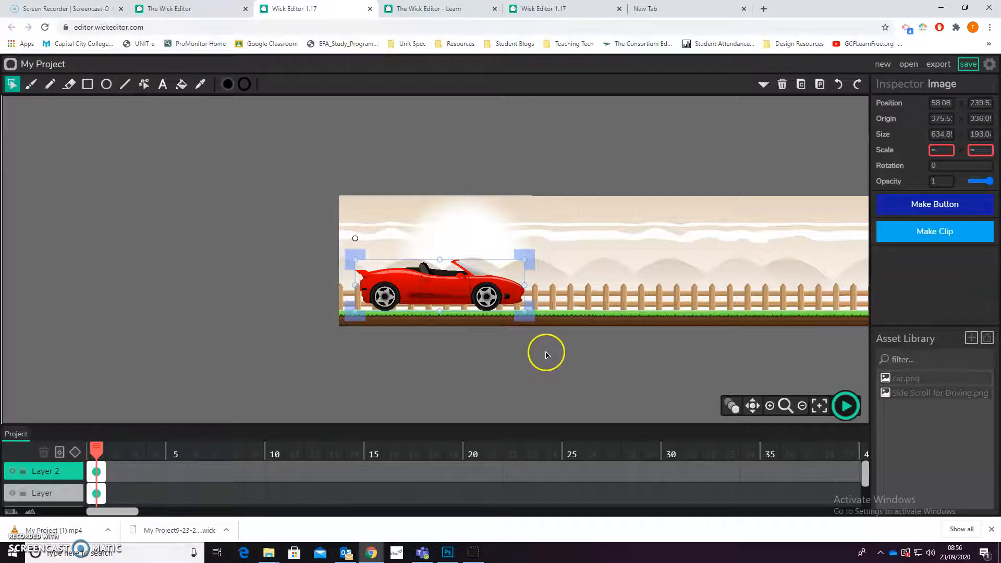
left_click(585, 399)
left_click(335, 252)
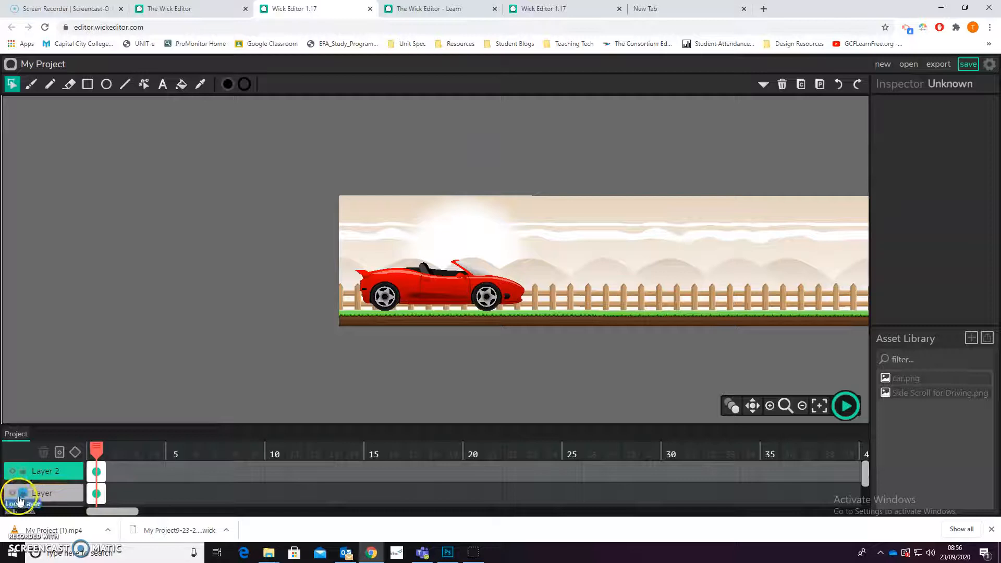
Hide and show Layer 2 and the background layer in turn to check what each contains
left_click(12, 472)
left_click(13, 472)
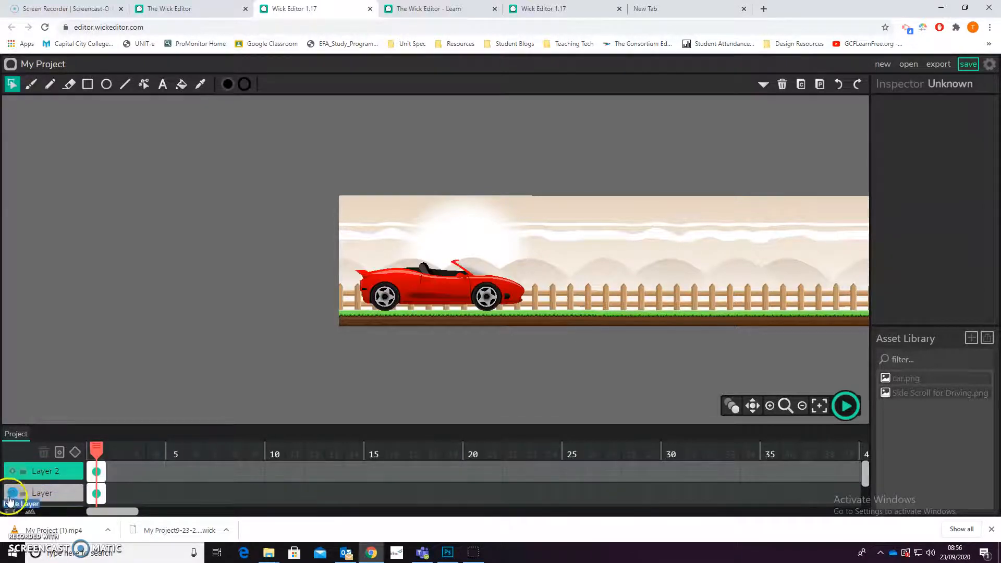
left_click(11, 493)
left_click(12, 493)
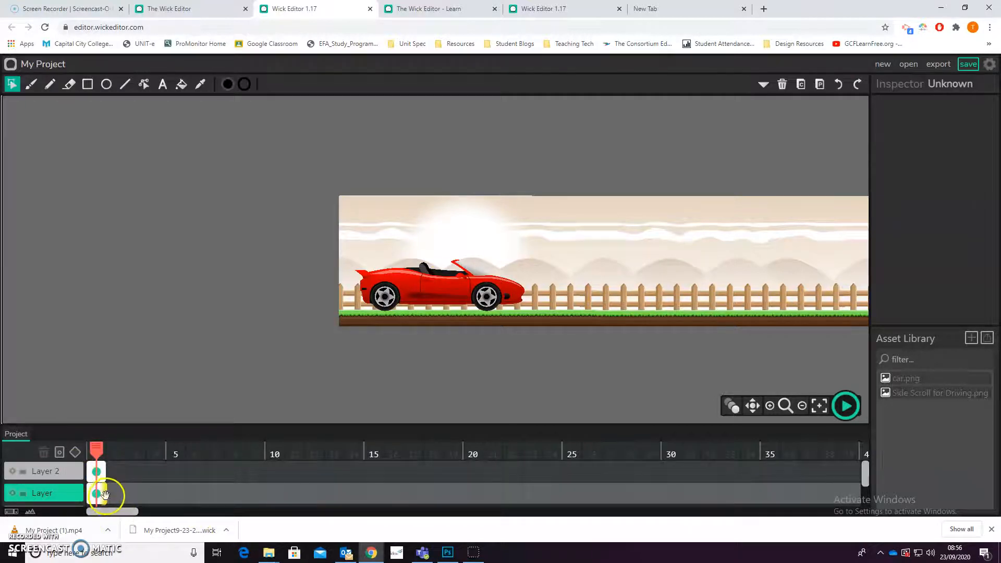
Extend the first frames of both the background layer and Layer 2 to a length of 29 frames
left_click_drag(101, 496, 644, 463)
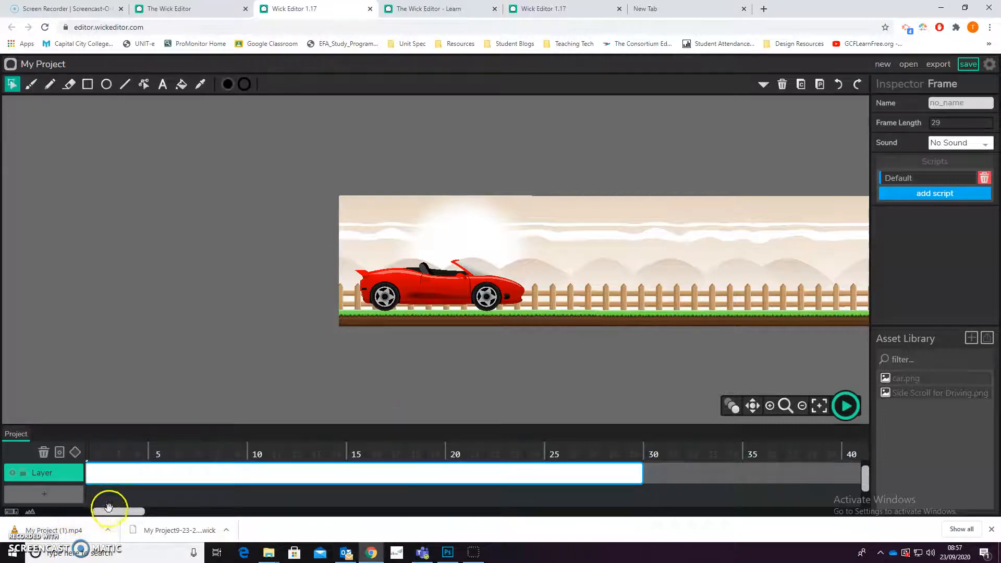
left_click_drag(105, 506, 98, 508)
left_click(62, 494)
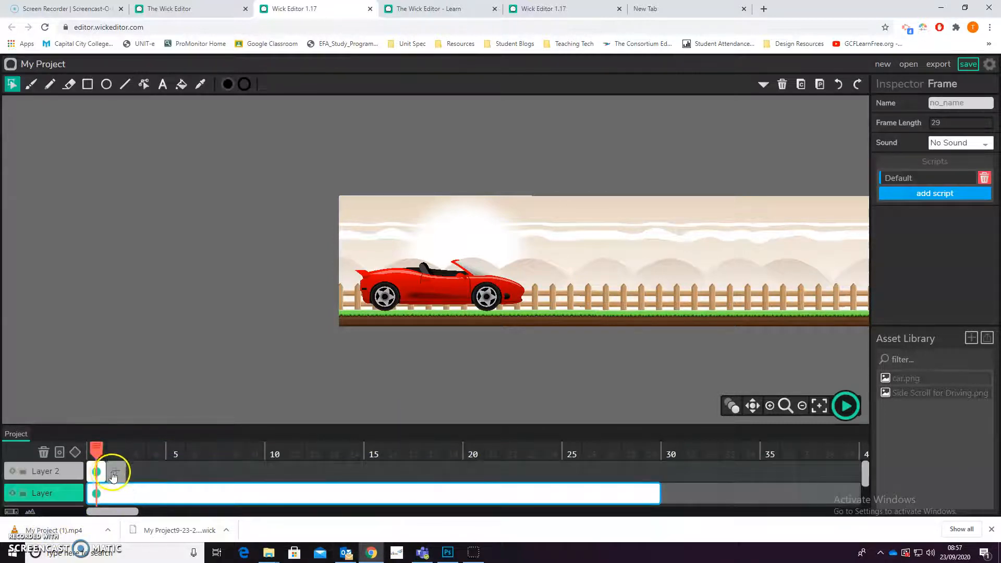
left_click_drag(105, 471, 663, 472)
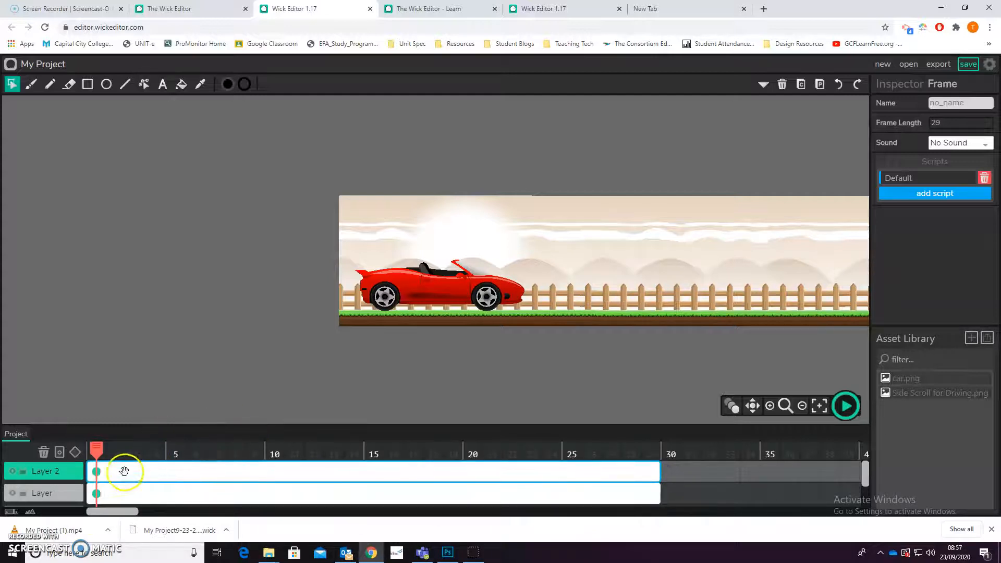
Add a tween at frame 1 of the background layer
left_click(96, 493)
left_click(52, 496)
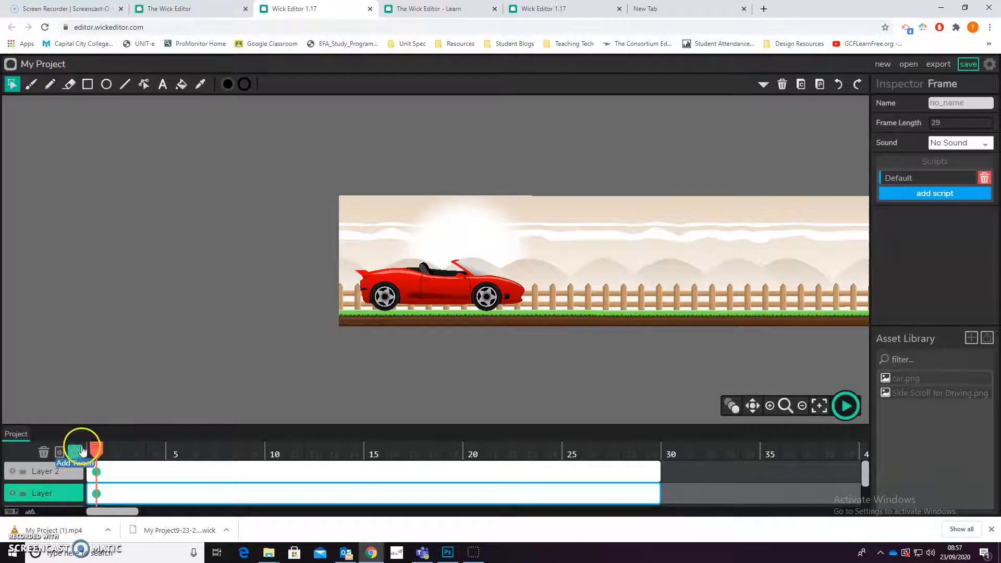
left_click(79, 453)
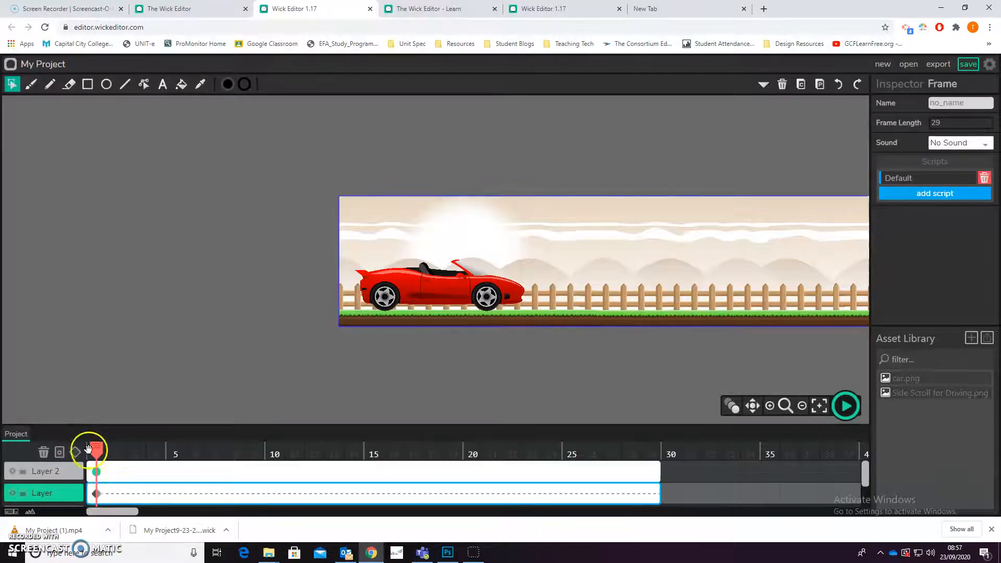
Add an end tween at frame 29 of the background layer with the background slid left behind the car, and preview the animation
left_click_drag(94, 451, 663, 488)
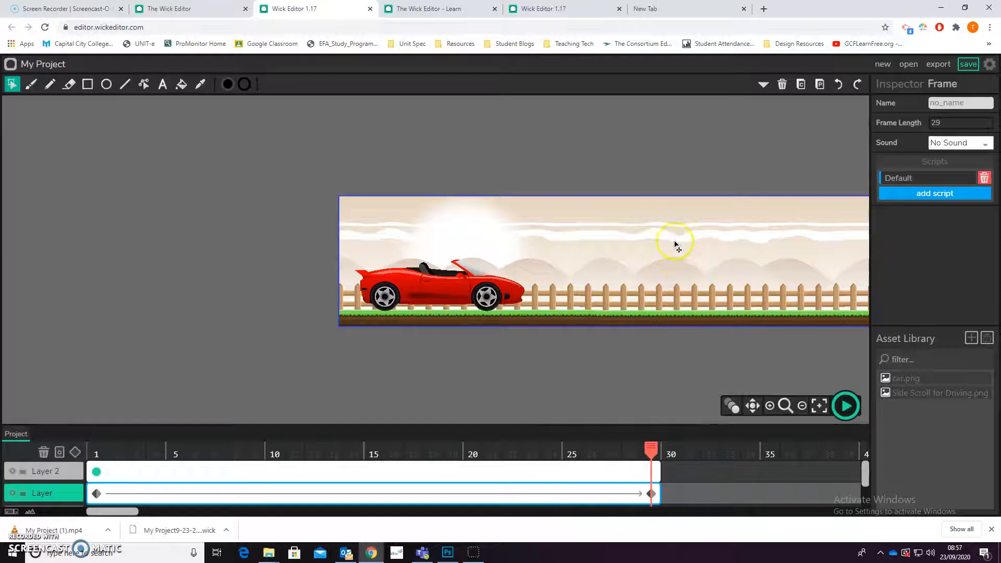
left_click_drag(769, 261, 367, 257)
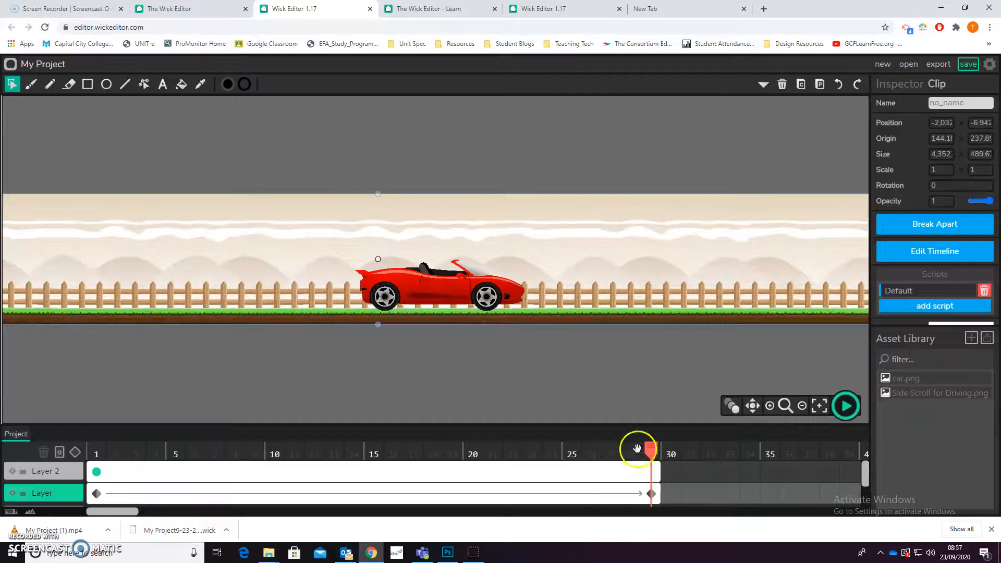
left_click_drag(655, 448, 49, 446)
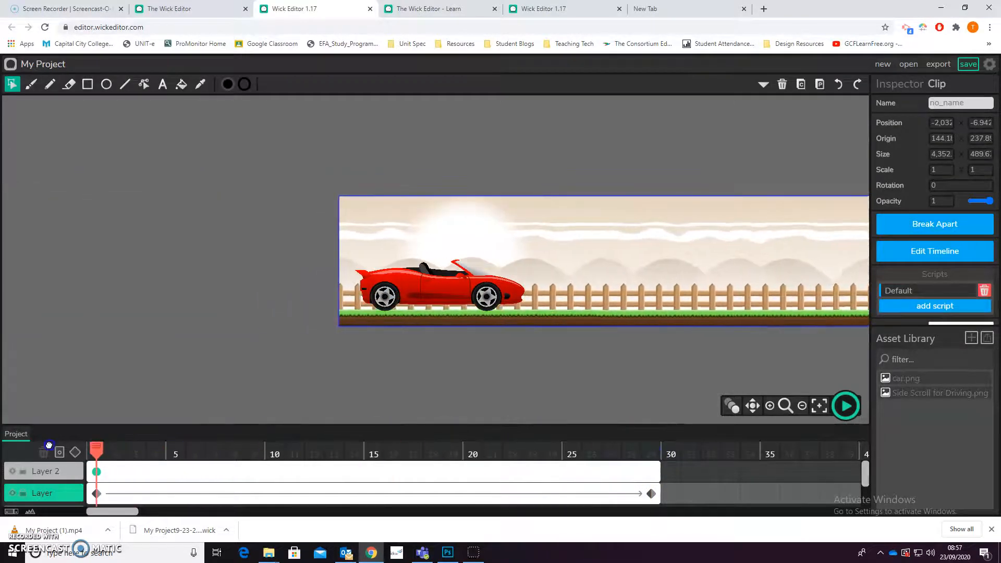
left_click(845, 405)
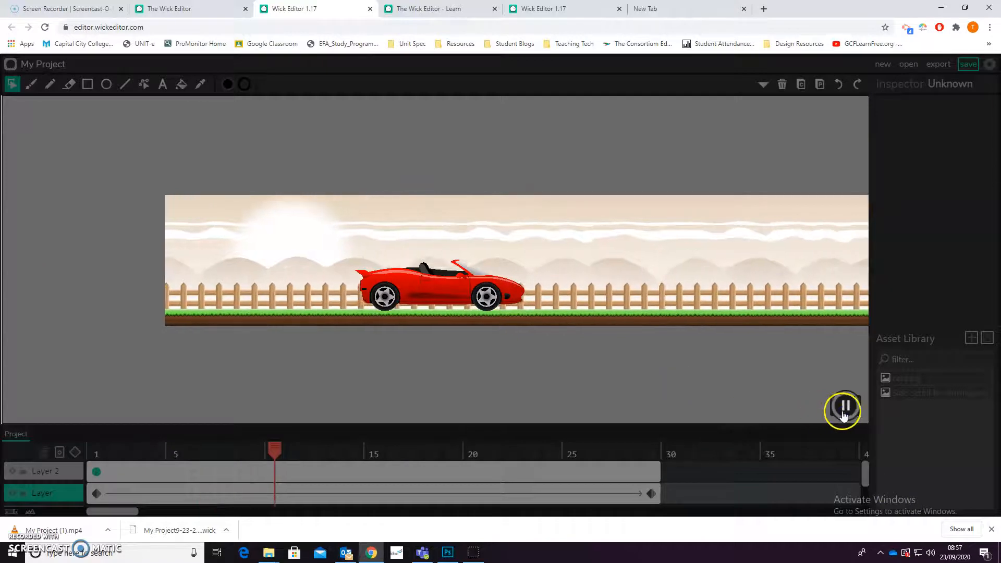
left_click(845, 406)
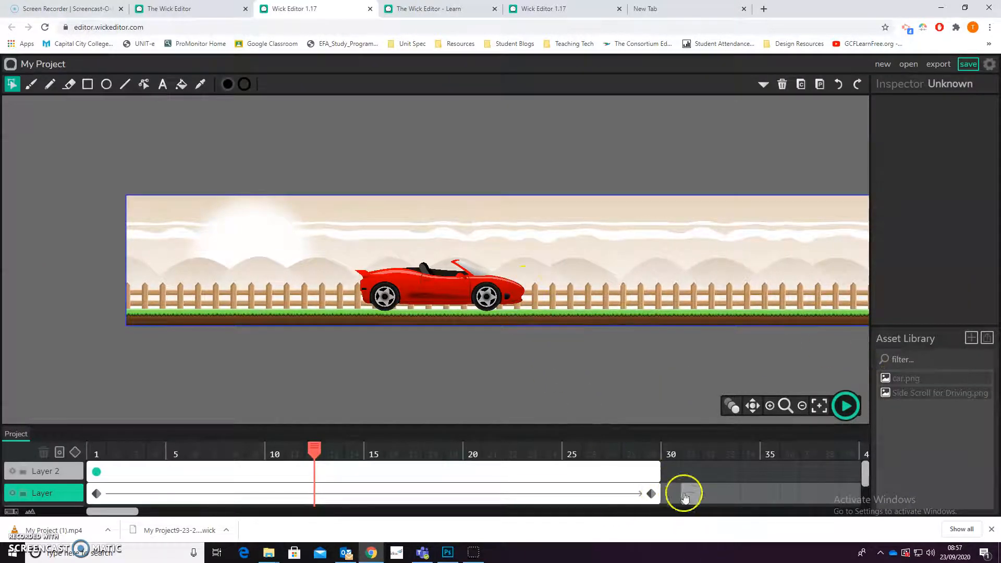
Delete the 29-frame spans from both layers and remove Layer 2
left_click_drag(636, 514, 97, 471)
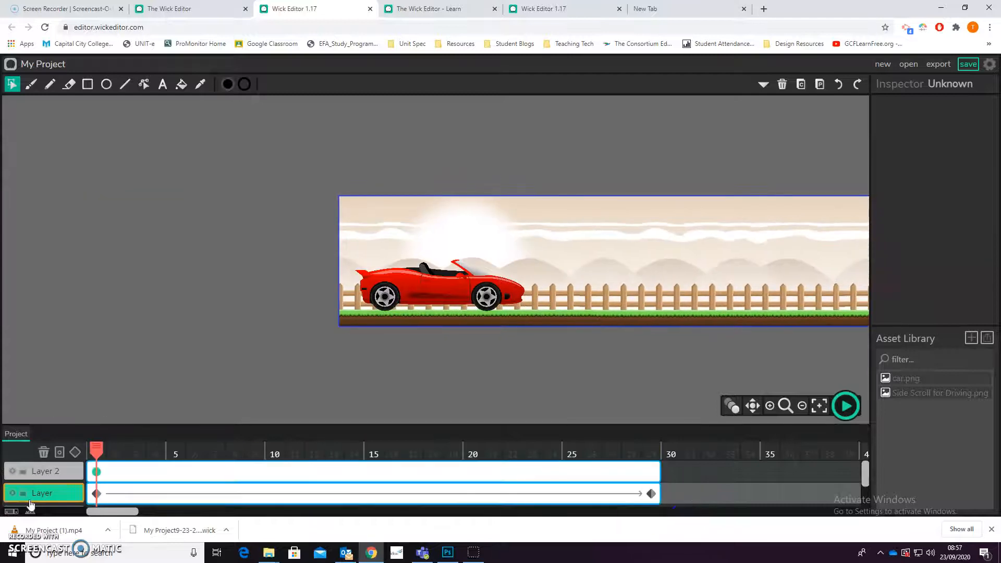
key("Delete")
left_click(119, 469)
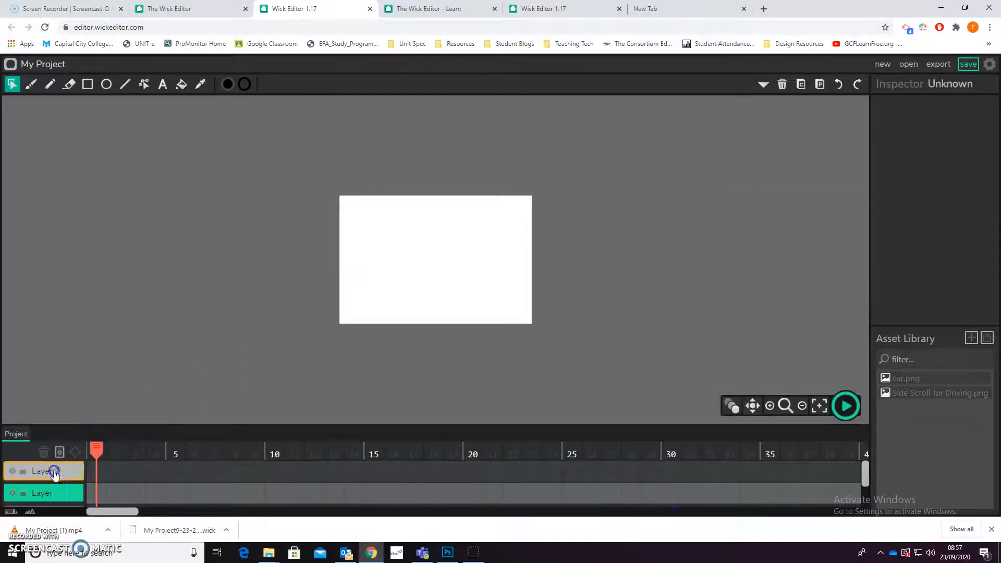
key("Delete")
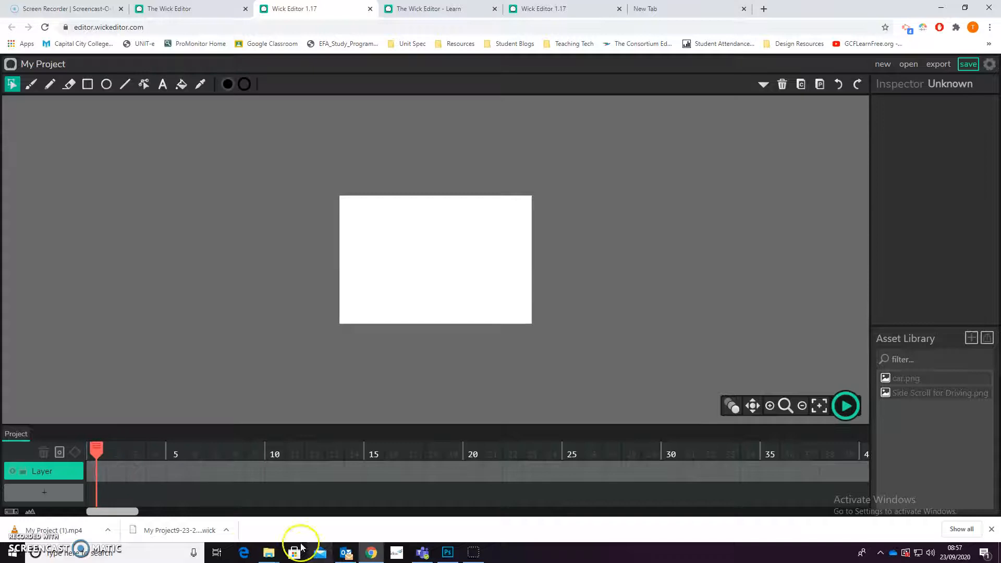
Create Layer 2 below Layer, add a frame at frame 1, and place Side Scroll for Driving.png in it
left_click(51, 487)
scroll(70, 485, "down", 1)
scroll(70, 487, "up", 1)
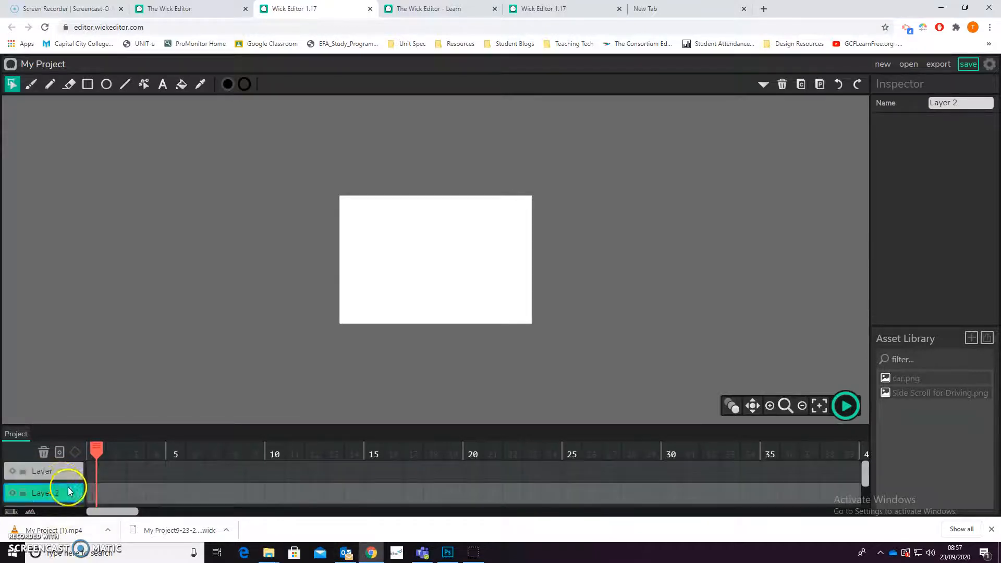
left_click(93, 498)
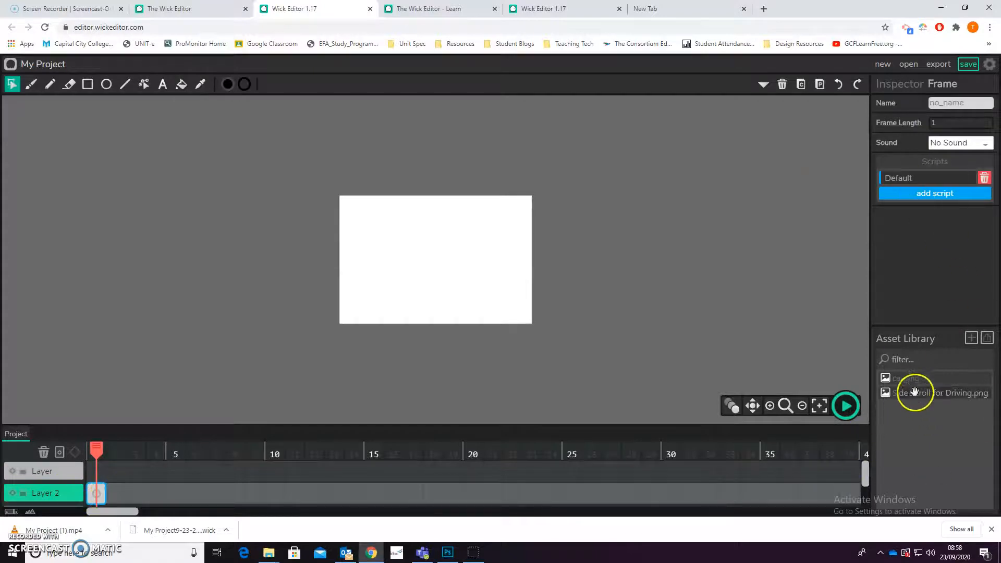
left_click_drag(911, 395, 408, 279)
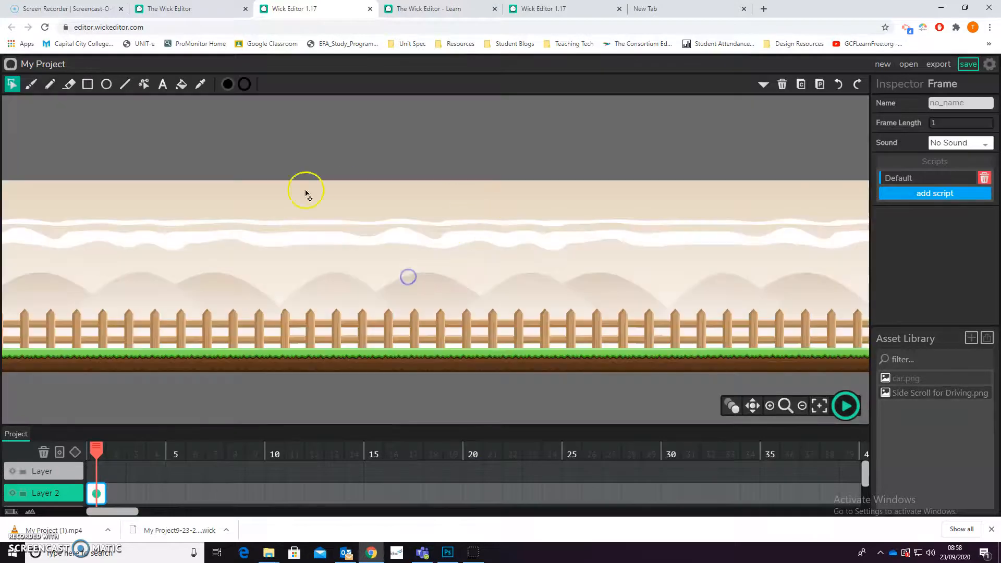
Scale the background to about 4,615 by 519 and align its start with the canvas's left and bottom edges
left_click_drag(68, 260, 485, 253)
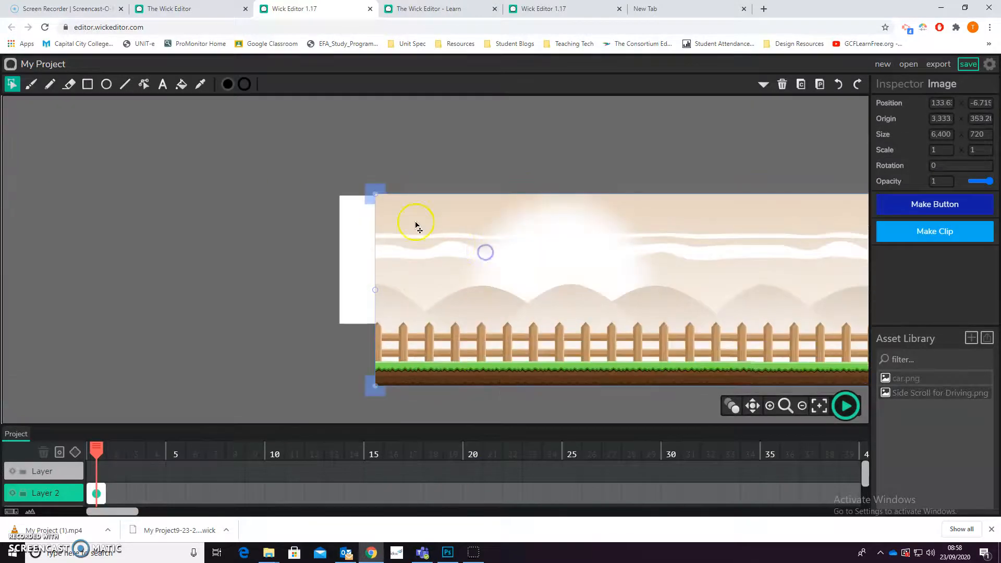
left_click_drag(375, 194, 464, 292)
left_click_drag(529, 304, 400, 248)
left_click(336, 158)
left_click_drag(328, 151, 394, 214)
left_click_drag(340, 166, 423, 274)
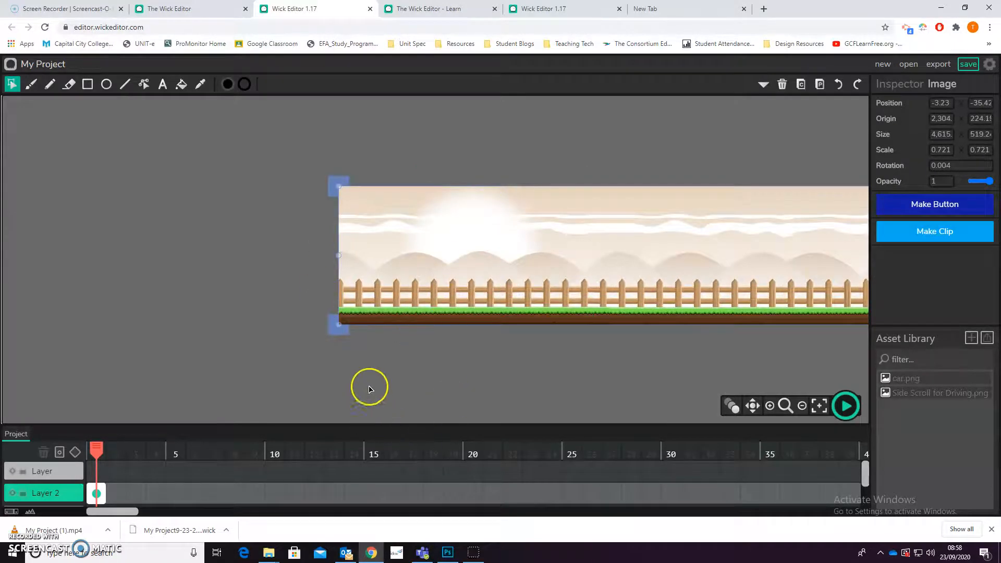
left_click(369, 389)
Add a frame at frame 1 of the upper layer and place car.png in it
left_click(33, 473)
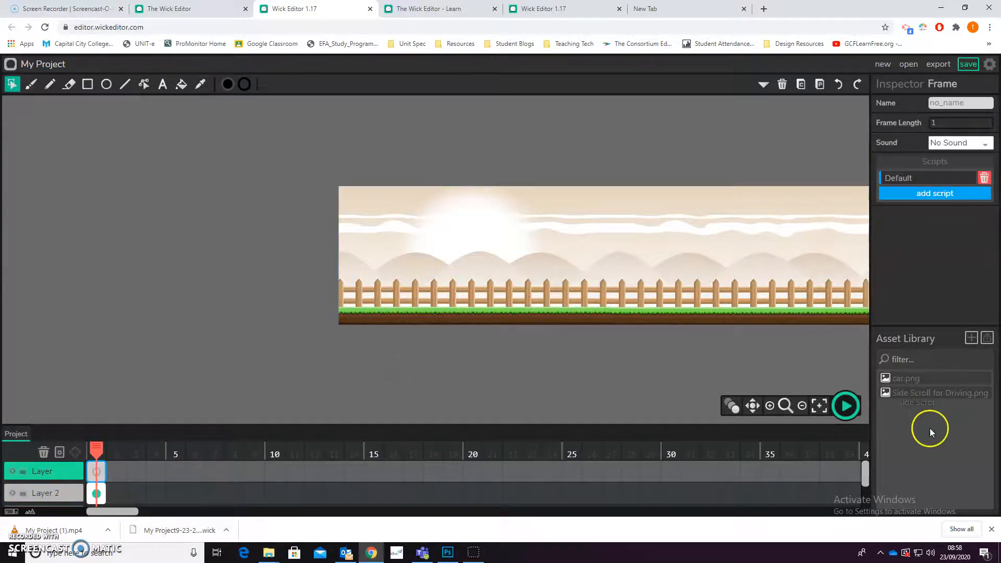
left_click_drag(884, 378, 530, 328)
left_click(369, 352)
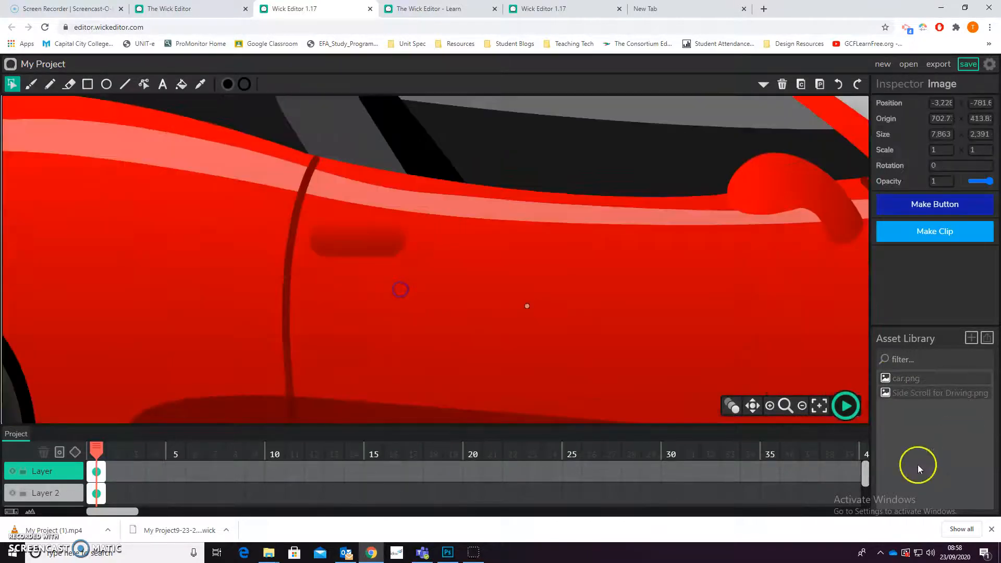
Shrink the car to about 708 by 228 and stand it at the start of the background
left_click(818, 405)
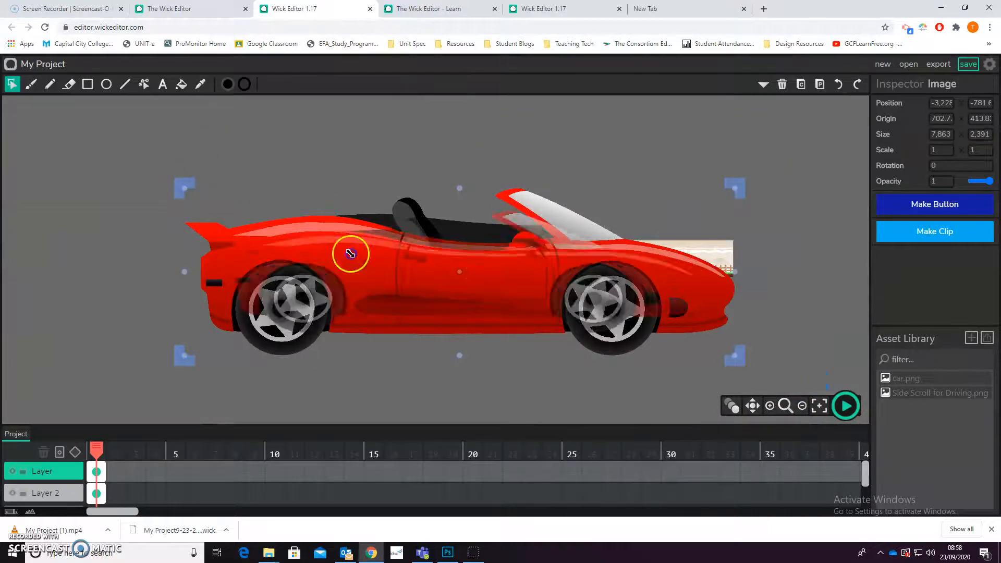
left_click_drag(394, 269, 434, 263)
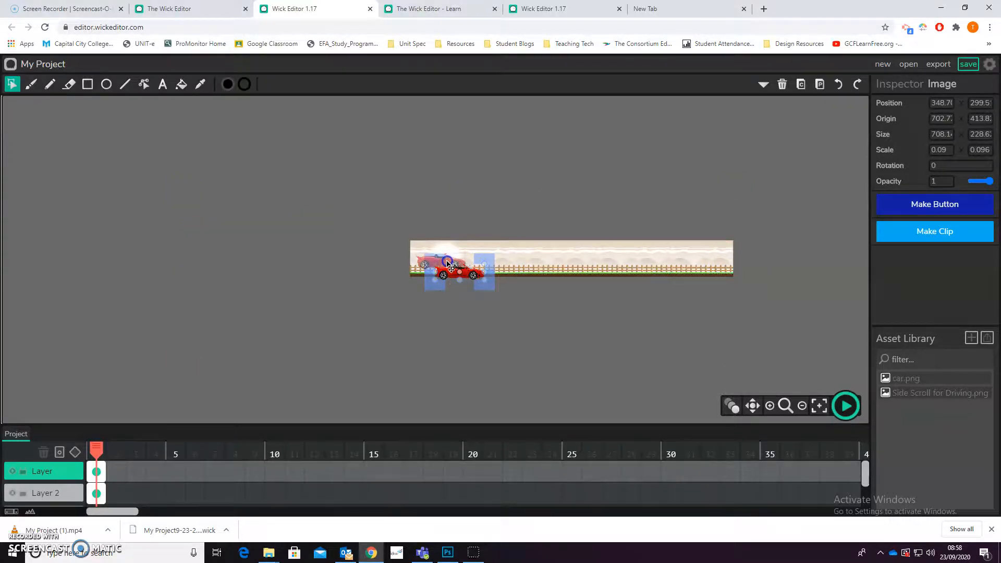
left_click(591, 351)
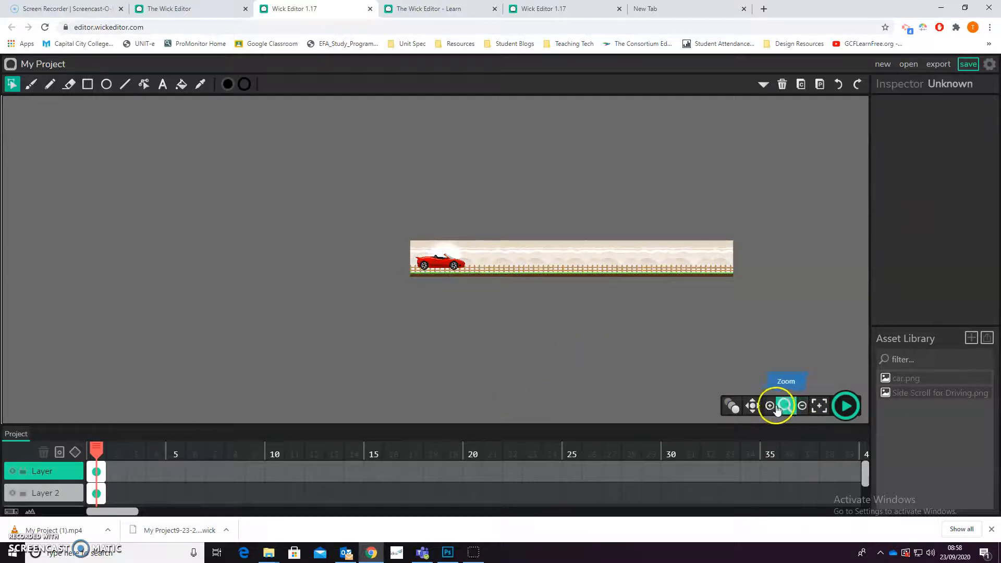
Extend the first frames of both Layer and Layer 2 to a length of 34 frames
left_click(770, 407)
left_click(772, 407)
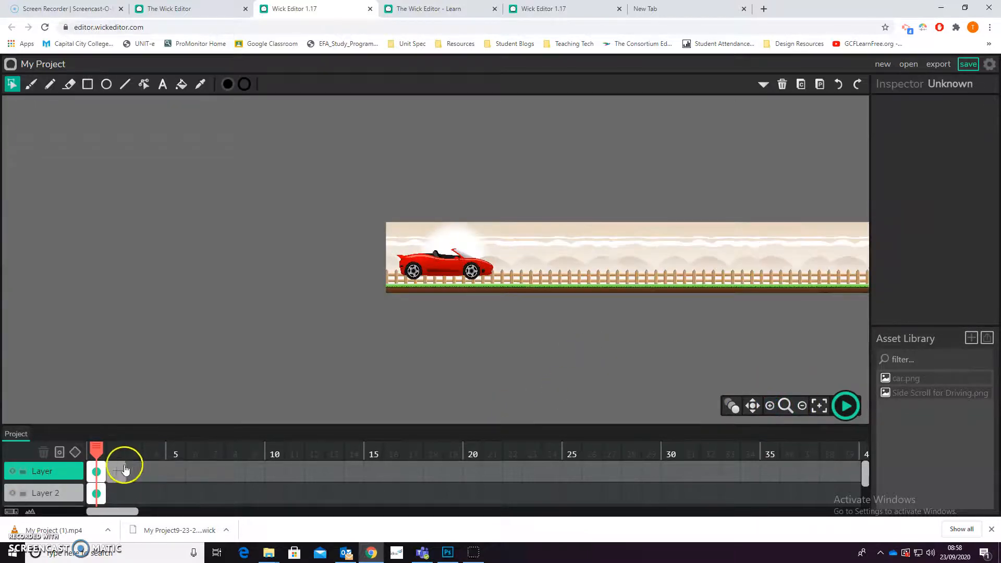
left_click_drag(105, 472, 762, 473)
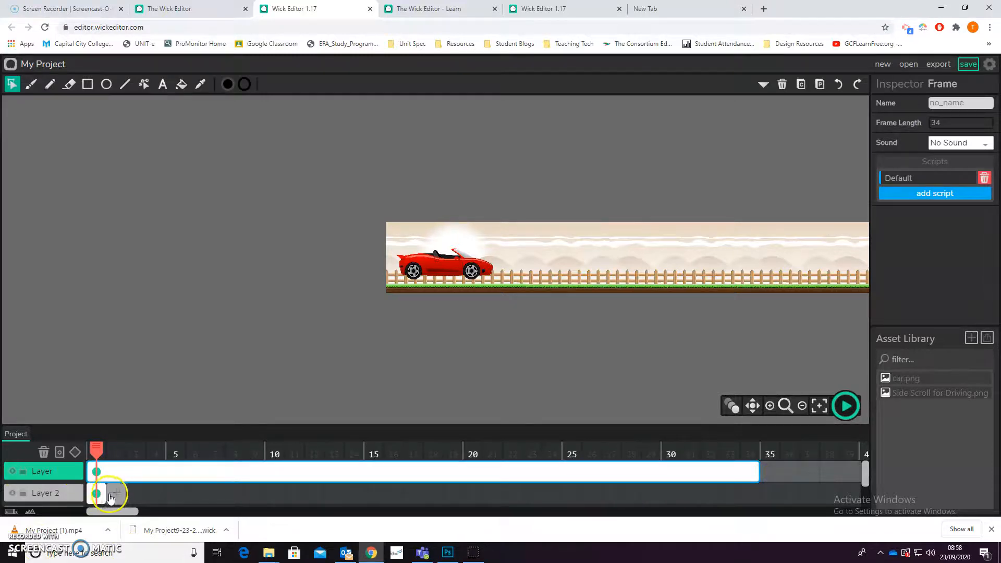
left_click_drag(105, 493, 764, 495)
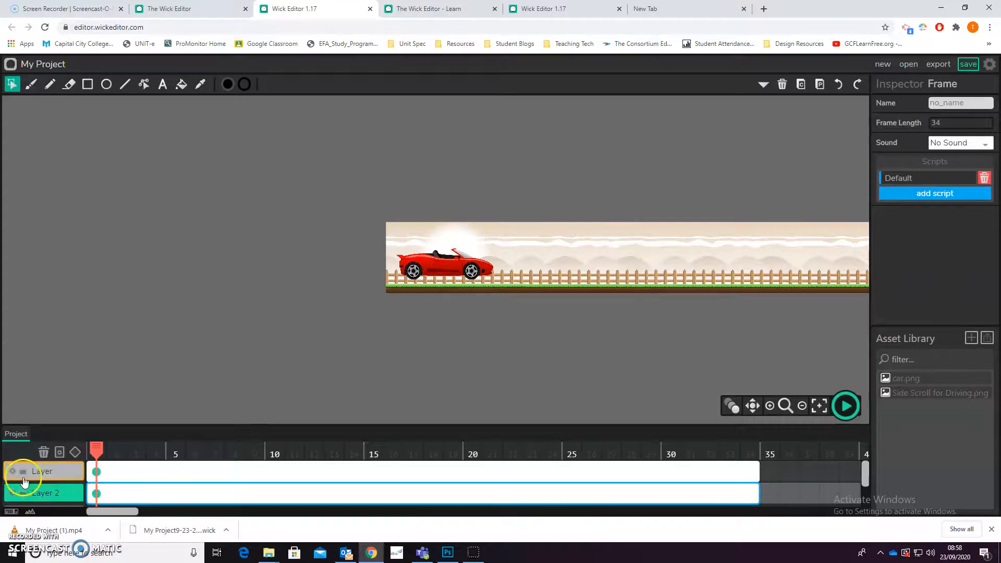
Add tweens at frame 1 and frame 34 of Layer 2
left_click(65, 495)
left_click(69, 454)
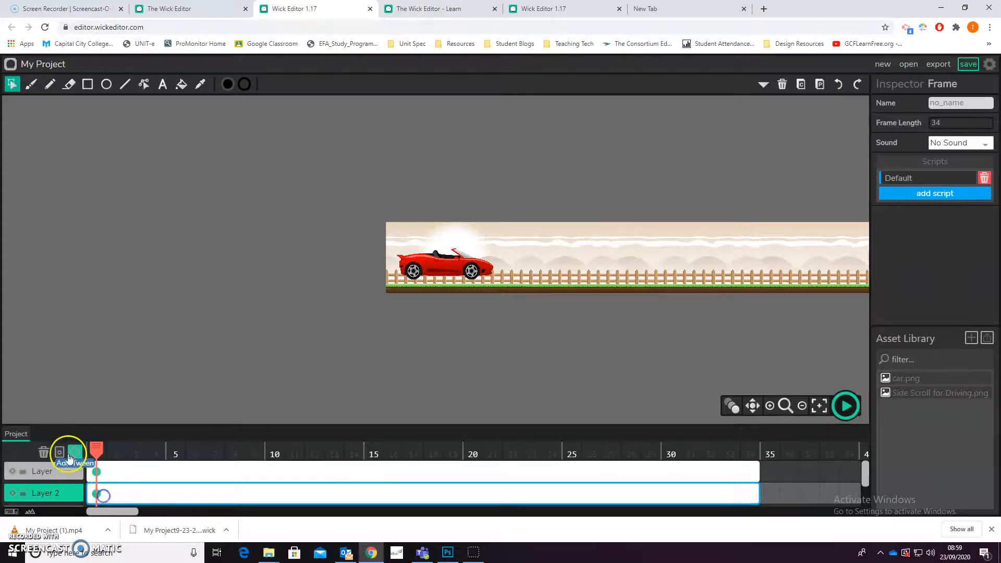
left_click_drag(96, 449, 755, 455)
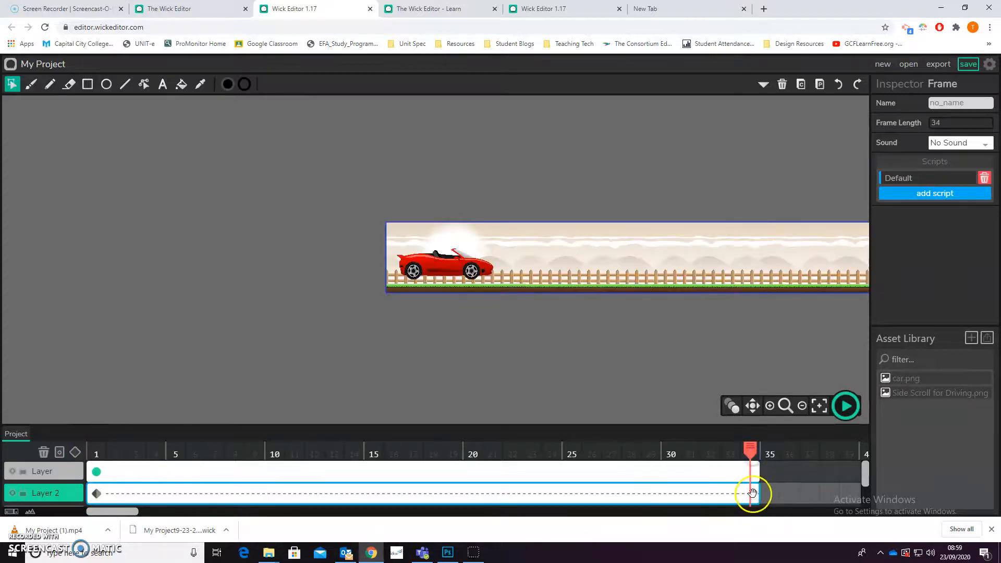
left_click(75, 452)
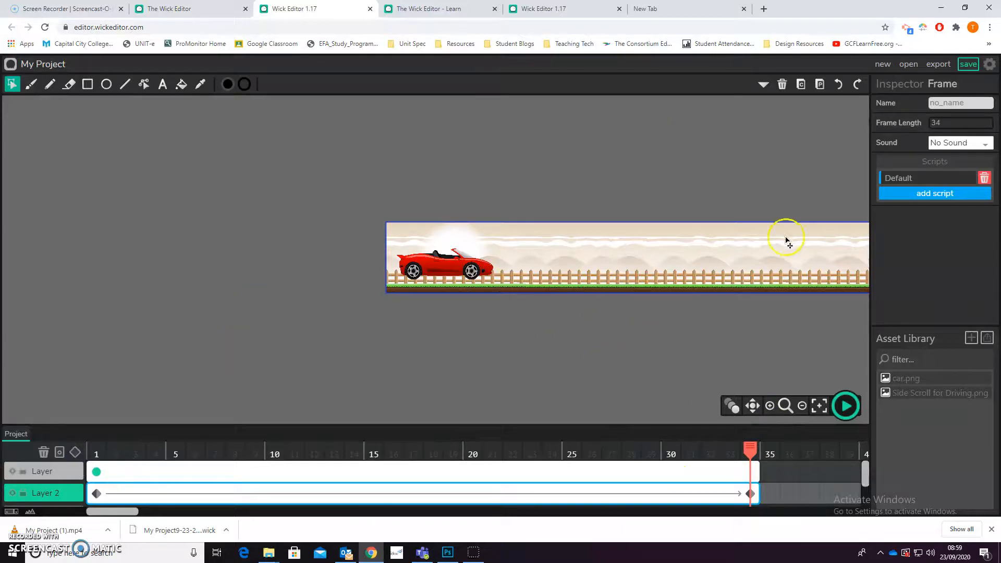
At frame 34, slide the background left to about -3,817 horizontally so its far end meets the front of the car
left_click_drag(777, 257, 461, 253)
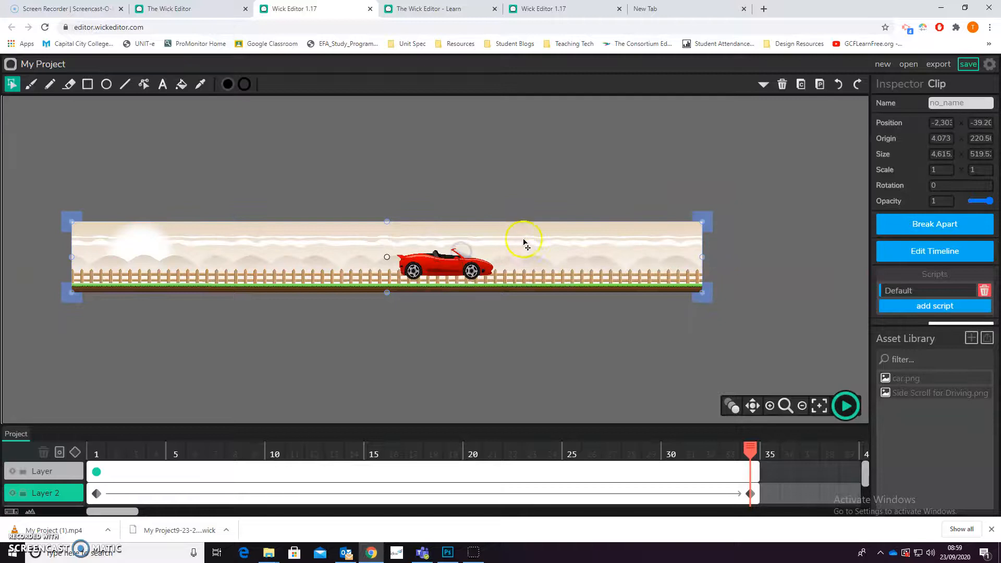
left_click_drag(587, 259, 463, 253)
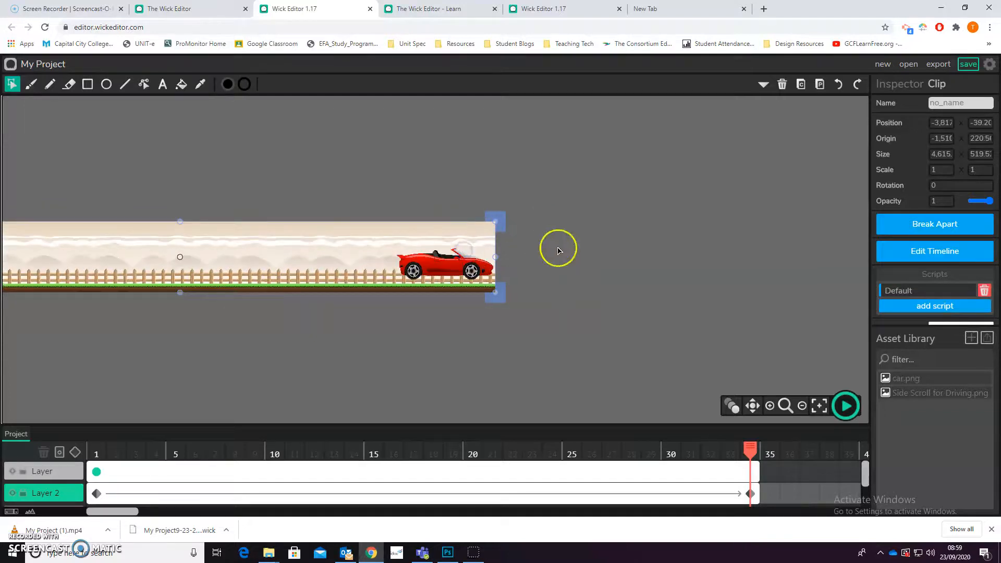
left_click(556, 248)
Return to frame 1 and play the animation to check the scrolling background, stopping the preview after viewing
left_click_drag(709, 453, 17, 470)
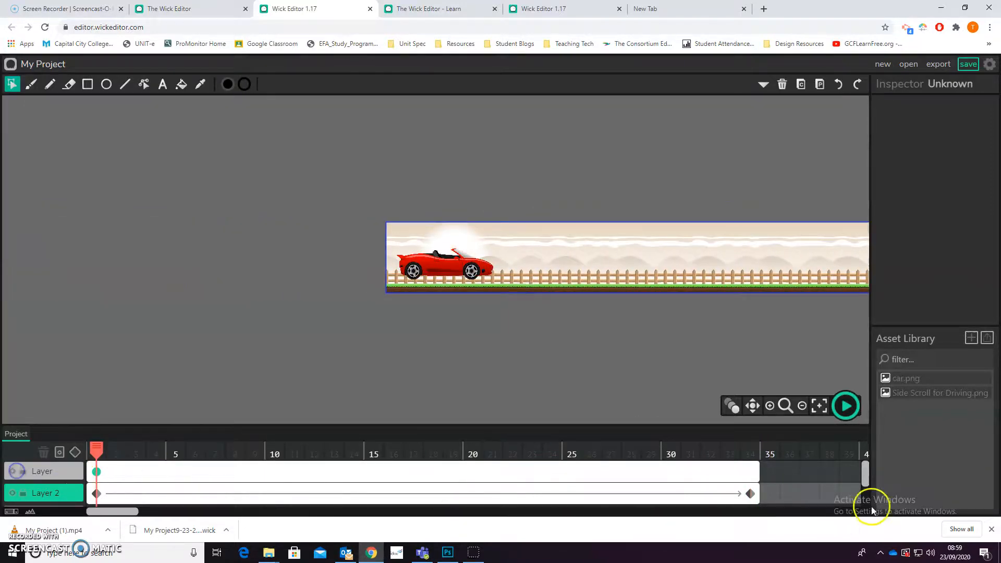
left_click(845, 406)
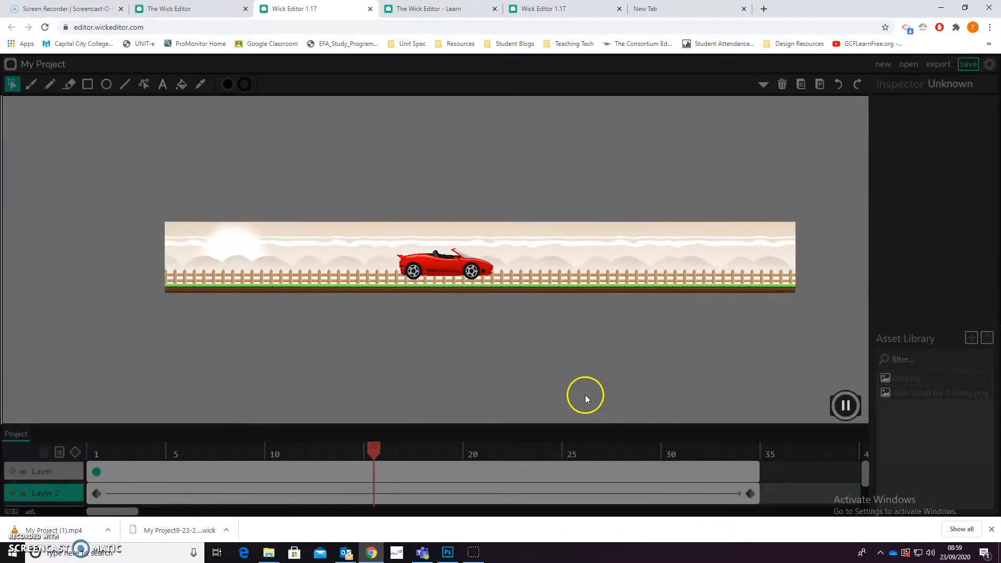
left_click(845, 406)
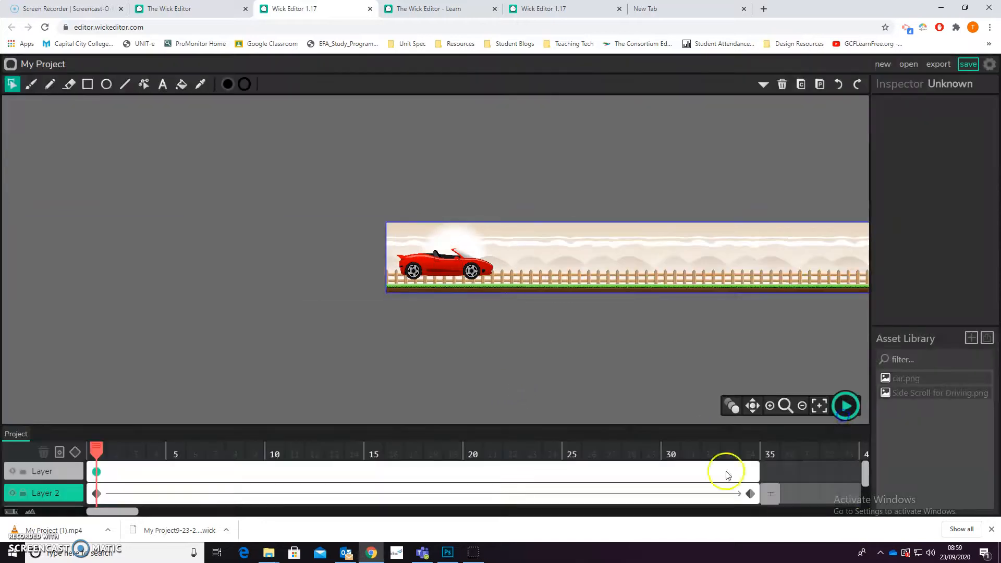
Export My Project as an MP4 video
left_click(943, 66)
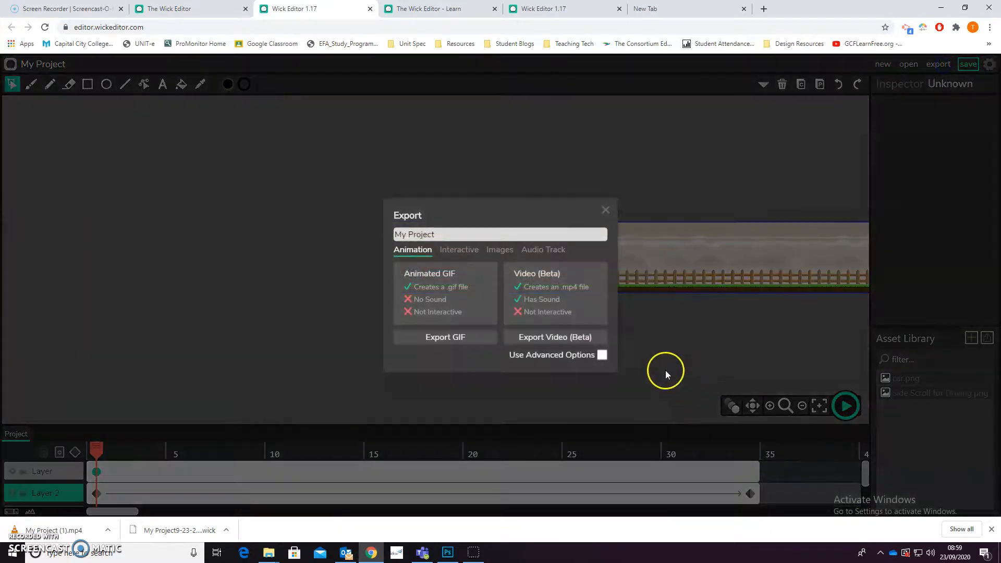
left_click(558, 338)
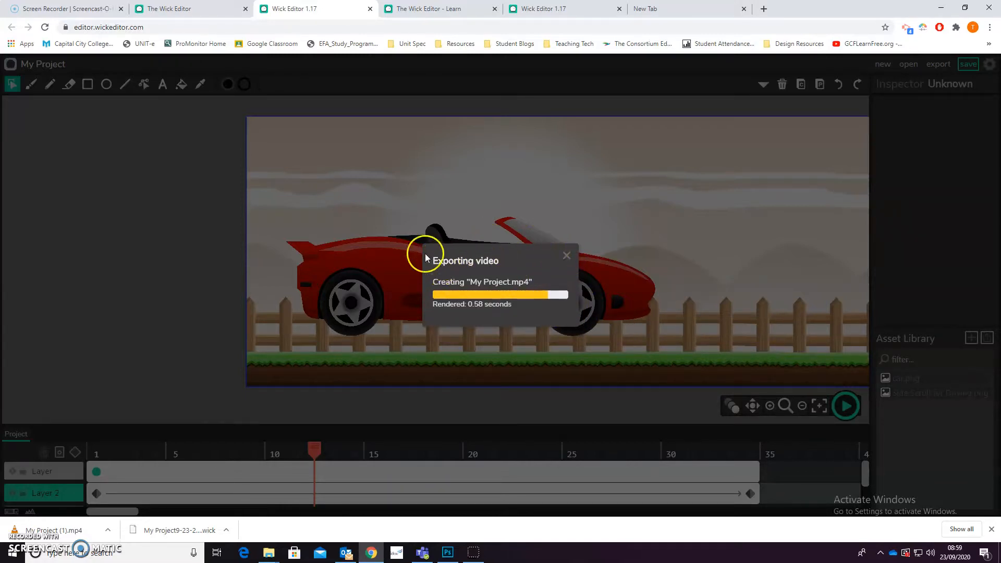
Open the exported video in VLC media player, try playing it again, and close the player
left_click(61, 537)
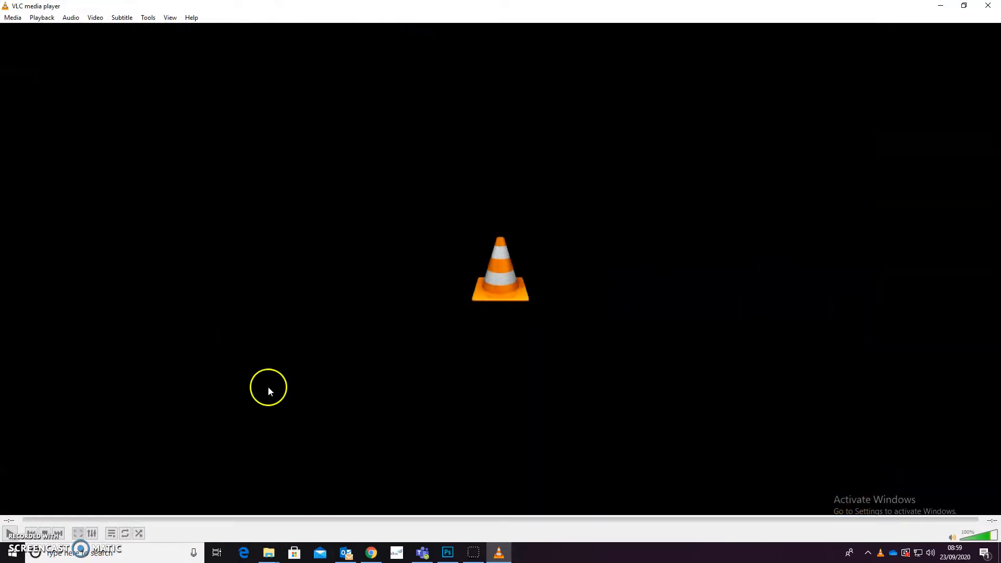
left_click(8, 534)
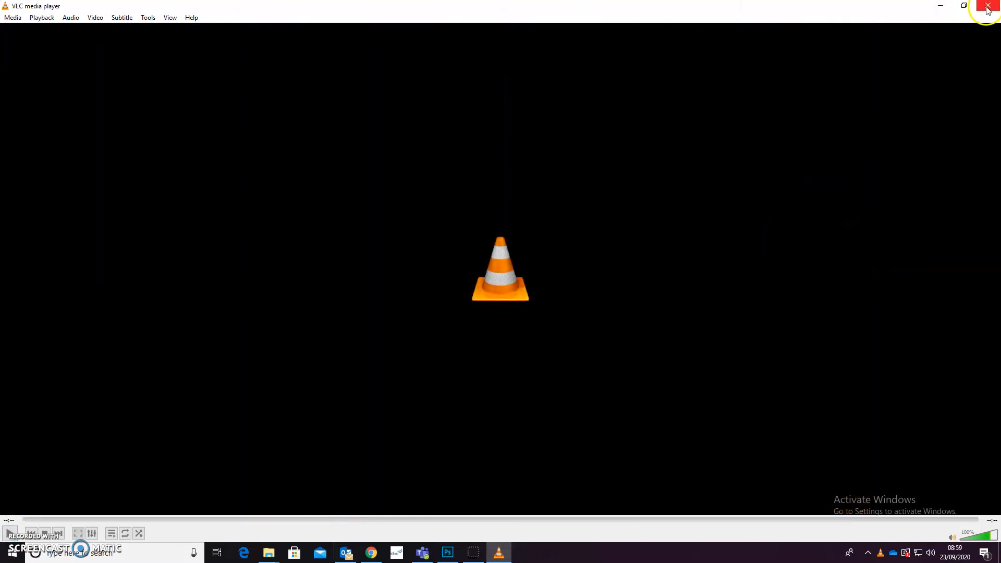
left_click(987, 7)
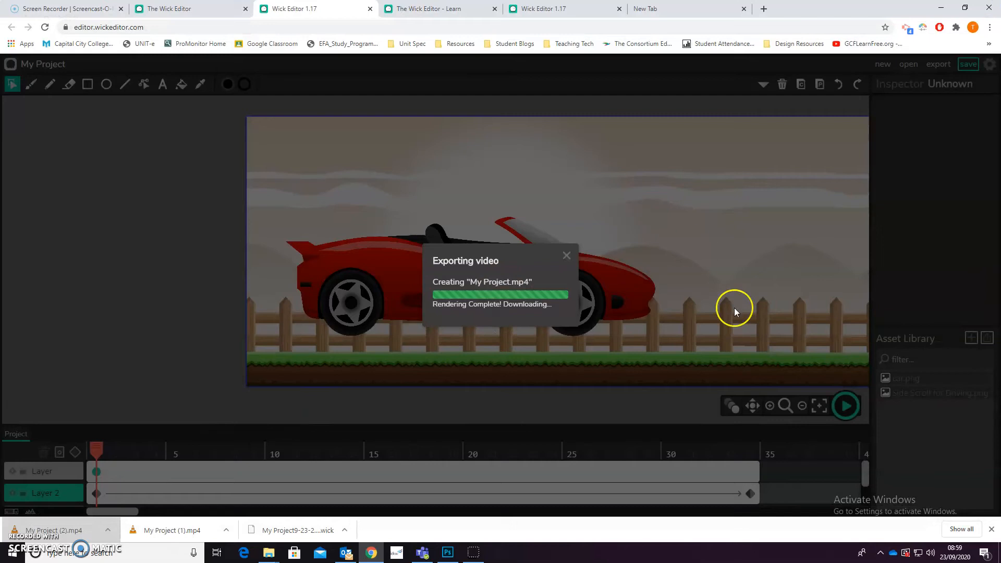